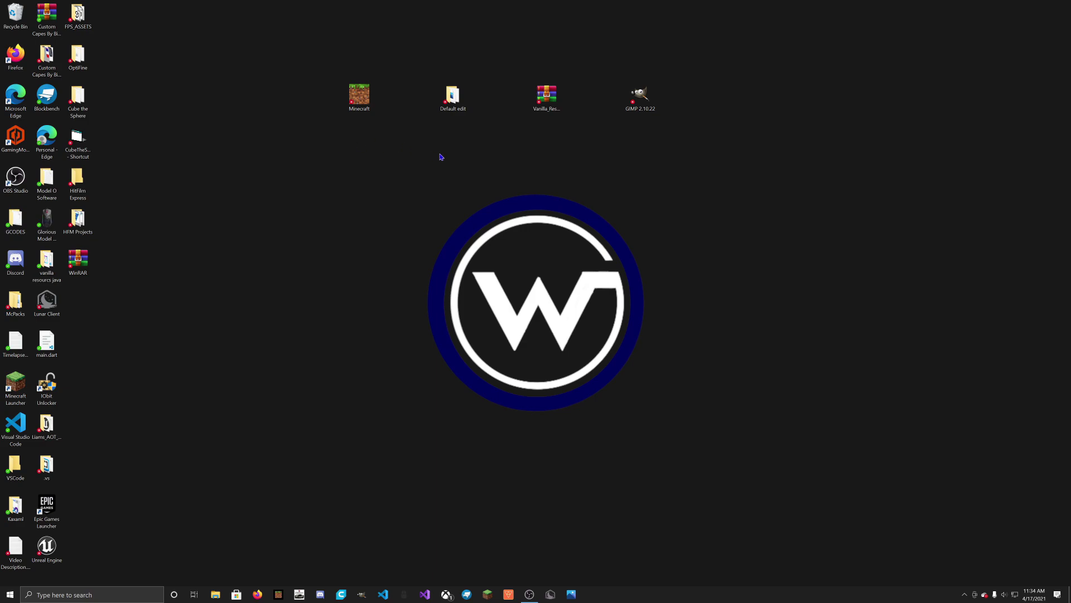
Step: Open the Default edit folder and delete Default edit.mcpack
double_click(452, 96)
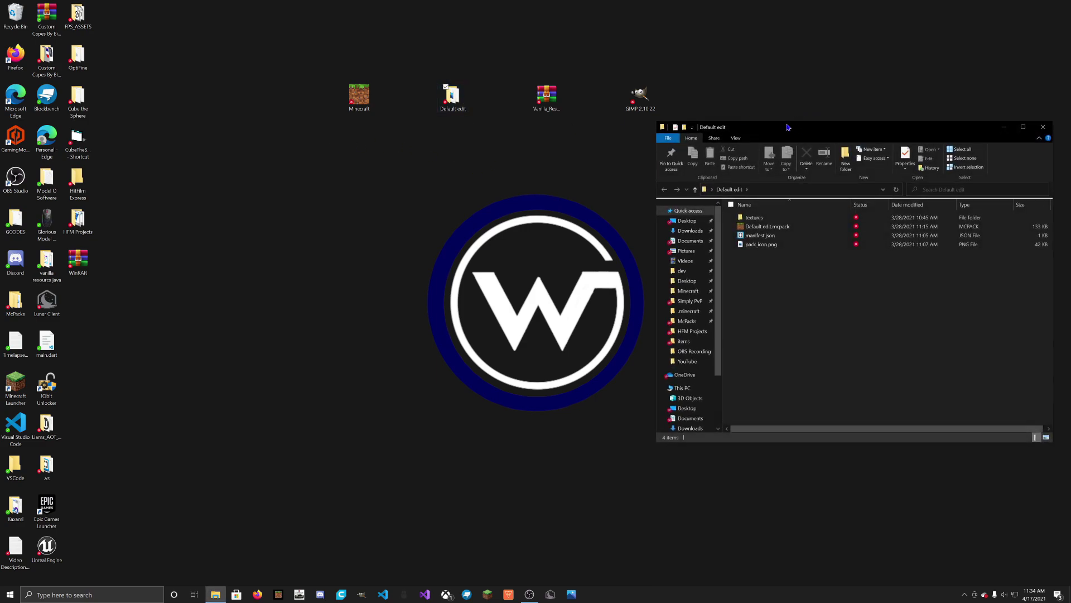
left_click_drag(788, 128, 410, 148)
left_click_drag(398, 247, 447, 321)
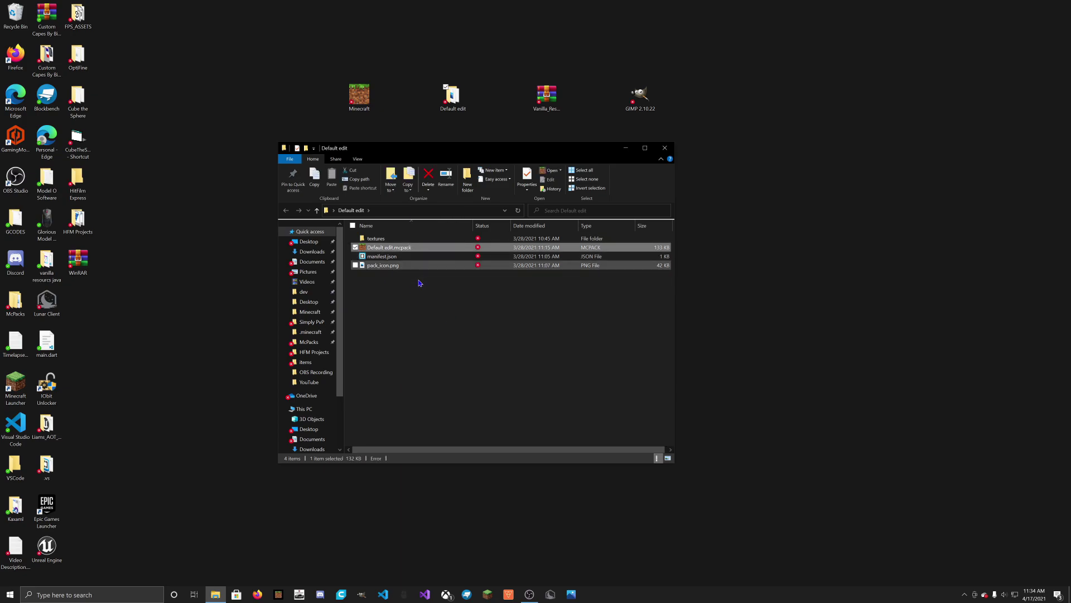
right_click(394, 248)
left_click(445, 499)
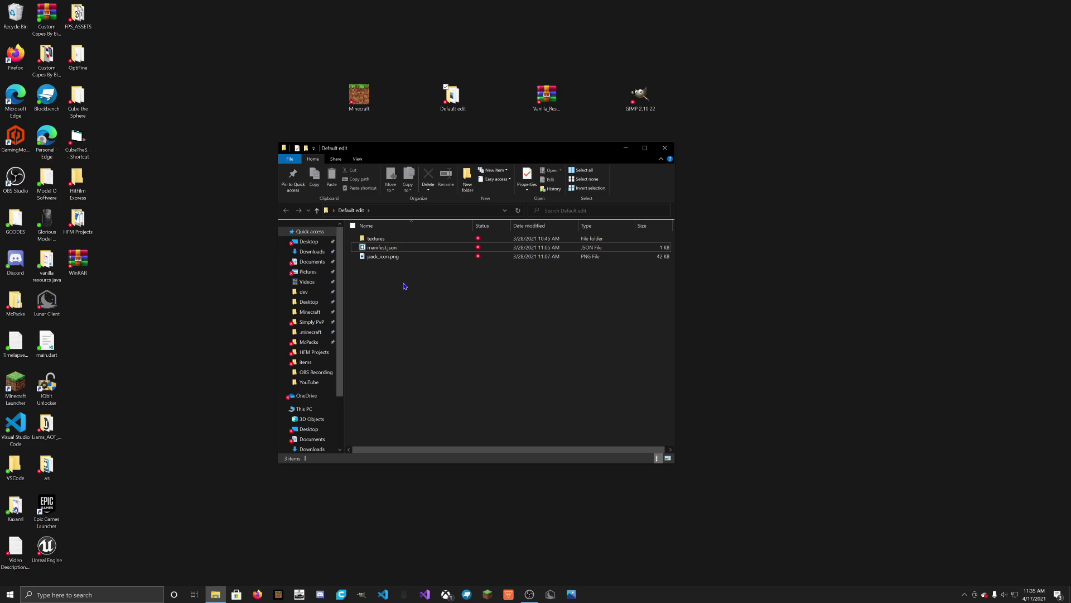
Step: Reposition the Default edit window, then close it and clear the desktop selection
mouse_move(361, 149)
left_mouse_down()
mouse_move(358, 125)
mouse_move(362, 161)
left_mouse_up()
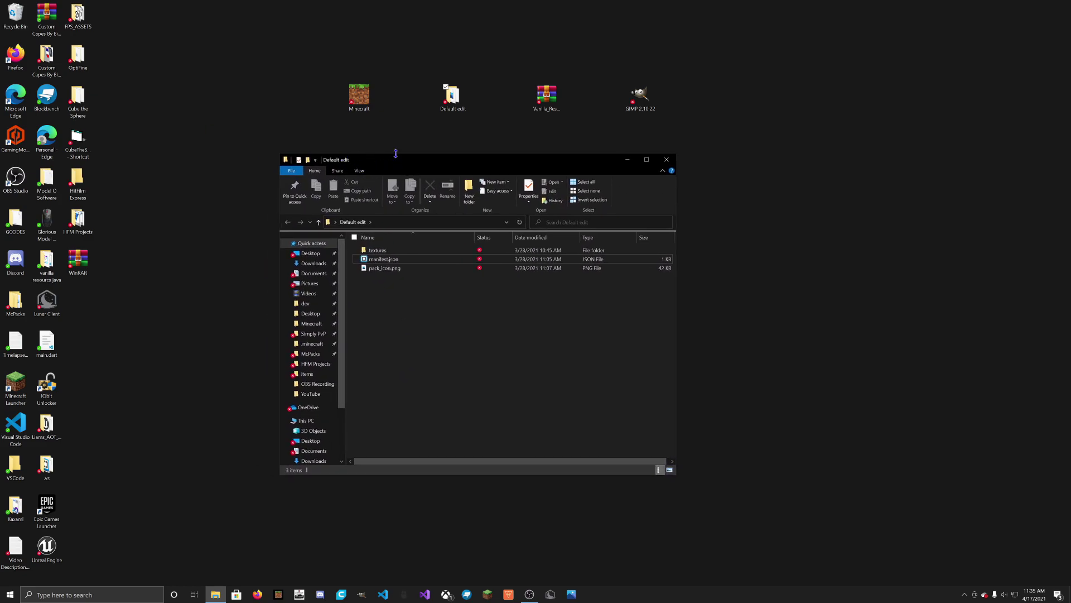
left_click_drag(389, 161, 405, 167)
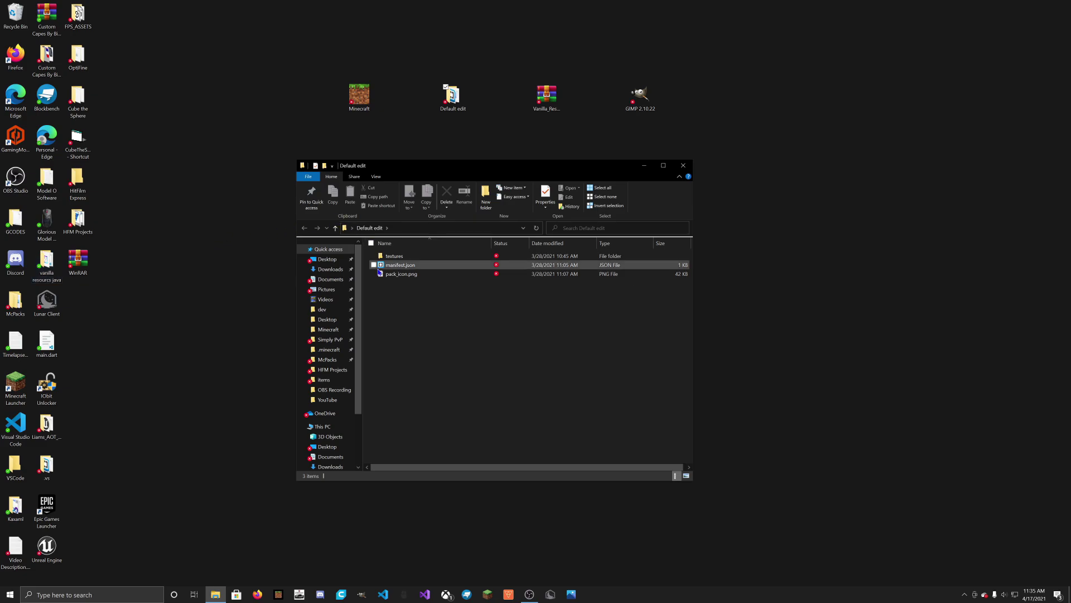
left_click(683, 165)
left_click(362, 266)
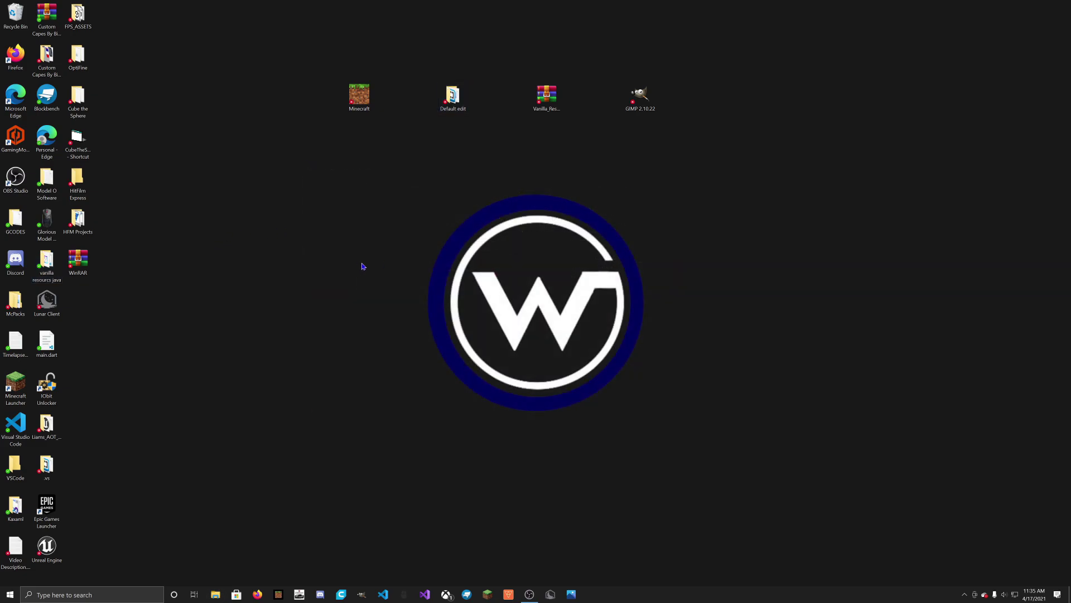
Step: Drag the Blockbench shortcut beneath the Default edit icon, then reopen Default edit
left_click(46, 98)
left_click_drag(32, 114, 486, 147)
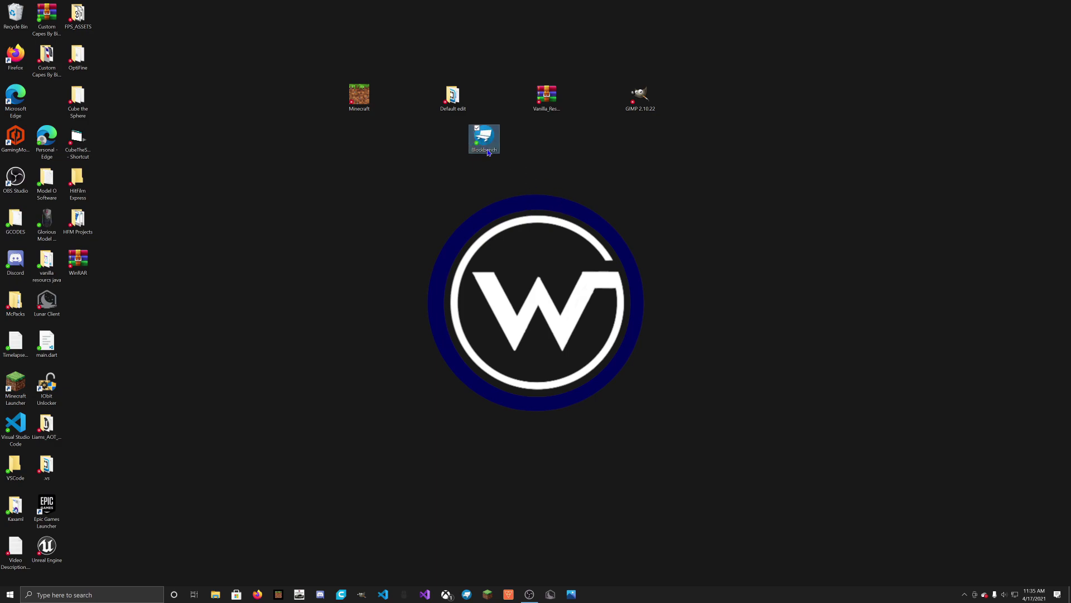
left_click(419, 156)
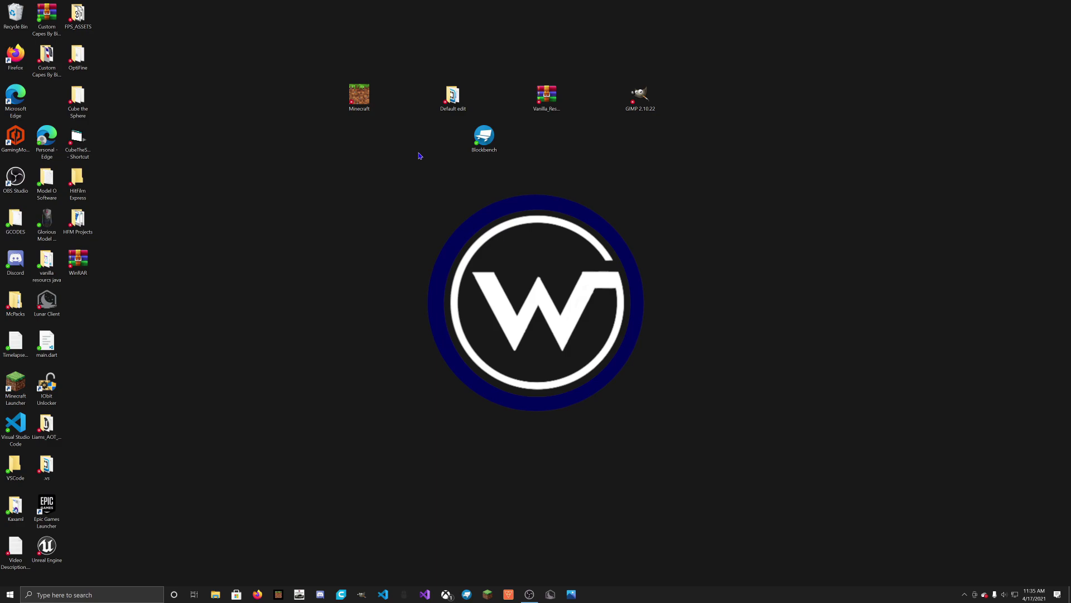
left_click(484, 134)
left_click(466, 157)
left_click_drag(403, 144, 506, 154)
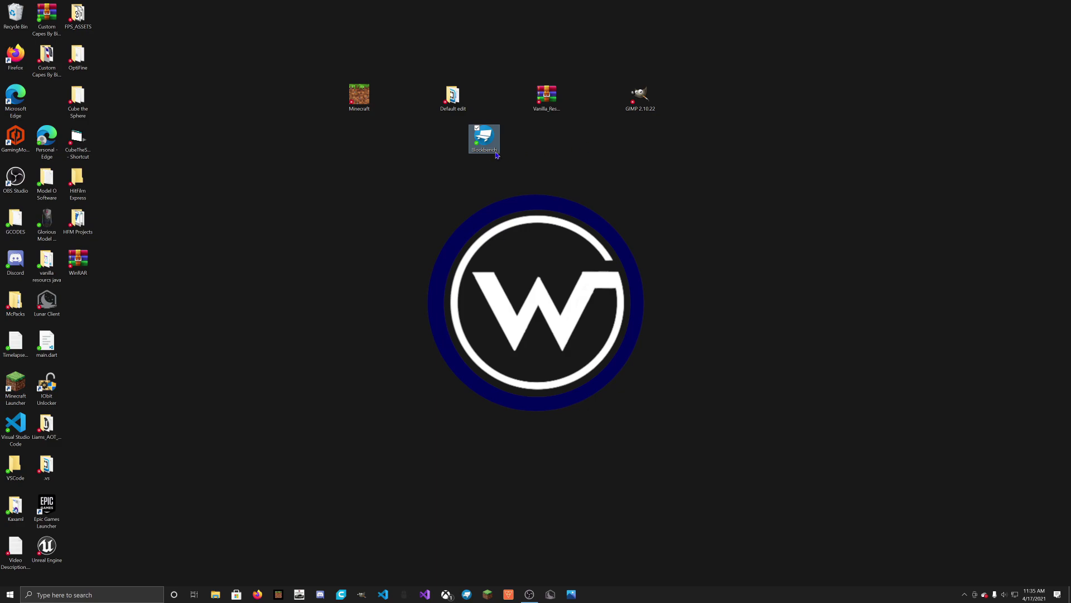
left_click(563, 160)
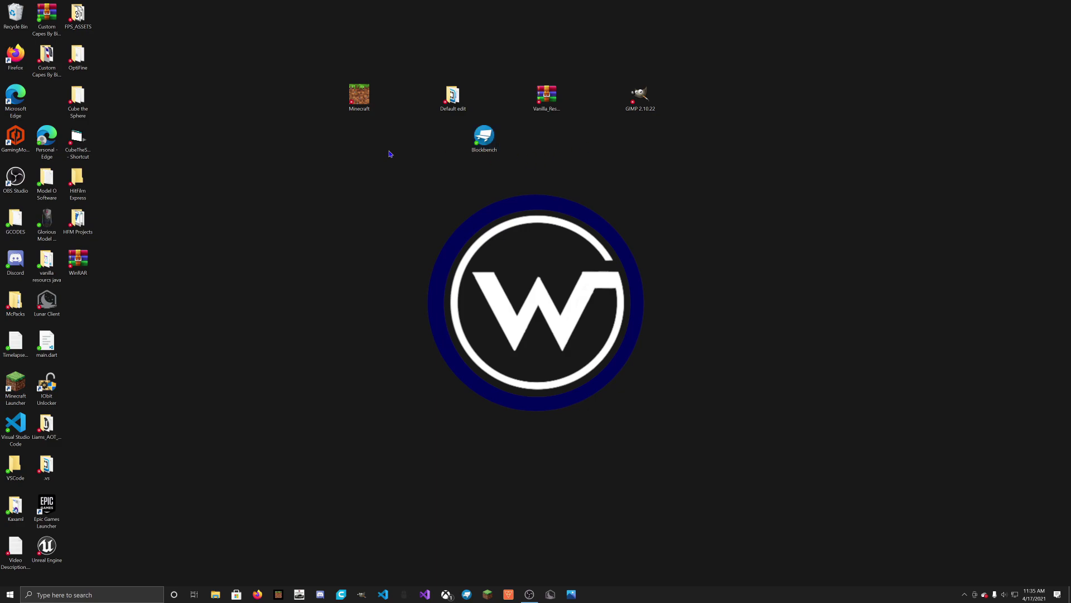
double_click(462, 106)
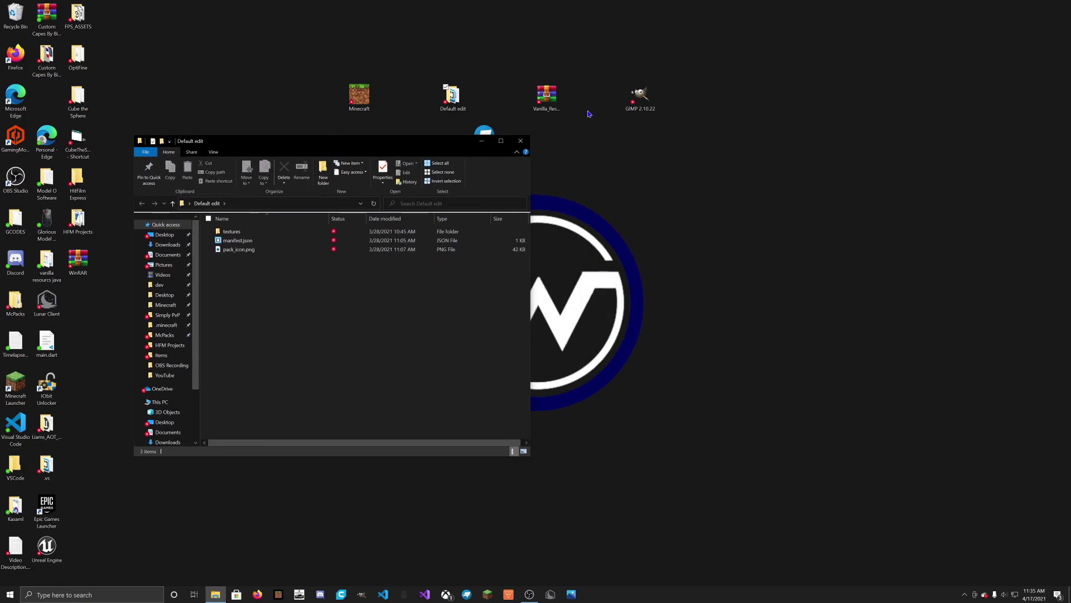
Step: Open Vanilla_Resource_Pack_1.16.210.zip in WinRAR, dismiss the reminder, and view its textures folder
double_click(554, 96)
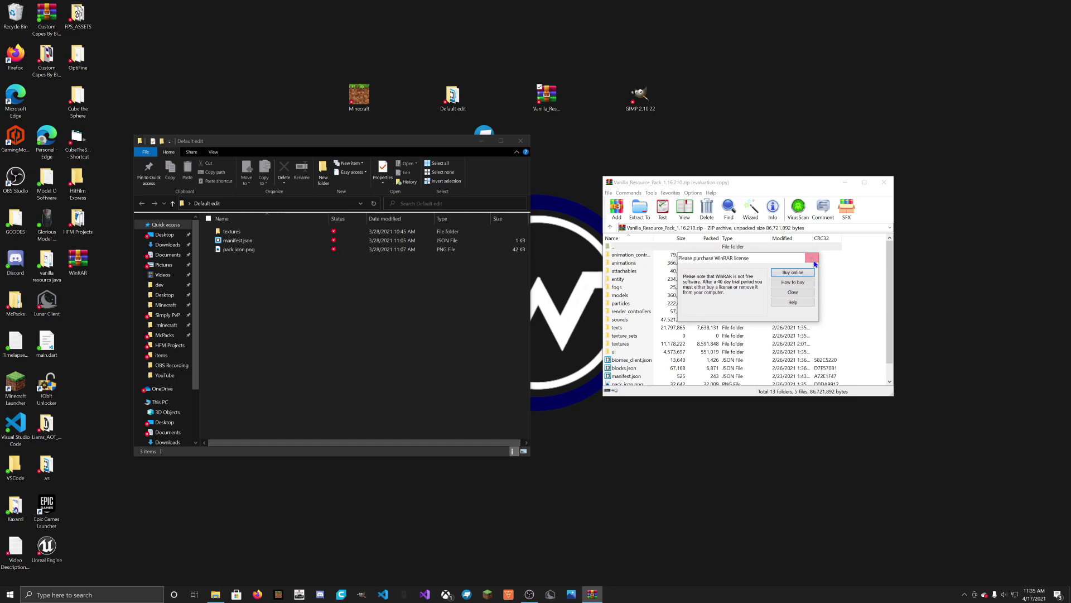
left_click(810, 256)
left_click_drag(712, 175, 715, 194)
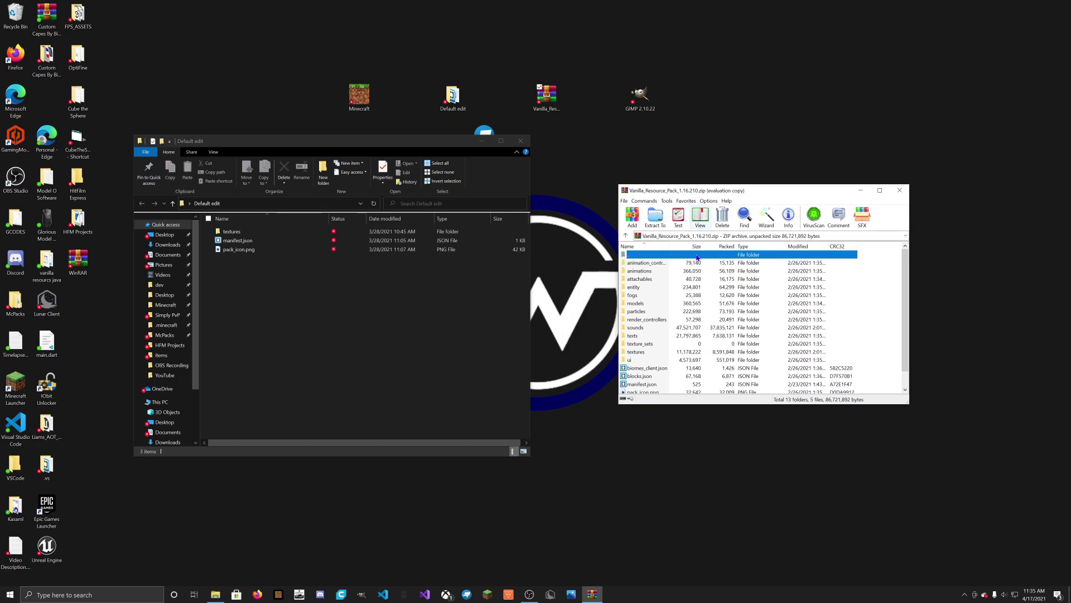
left_click(334, 323)
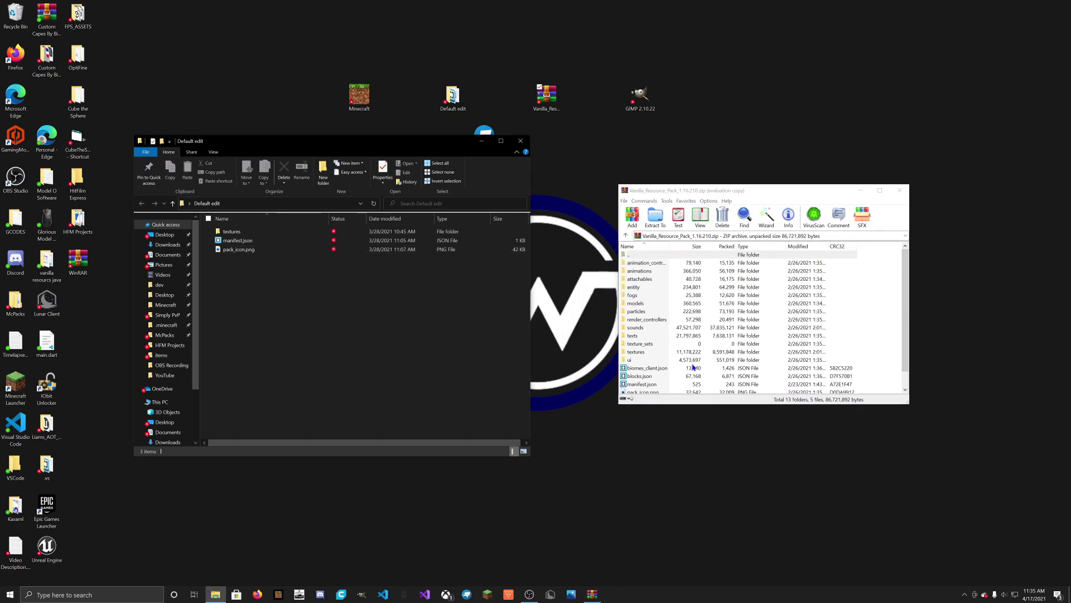
scroll(688, 366, "down", 1)
double_click(642, 336)
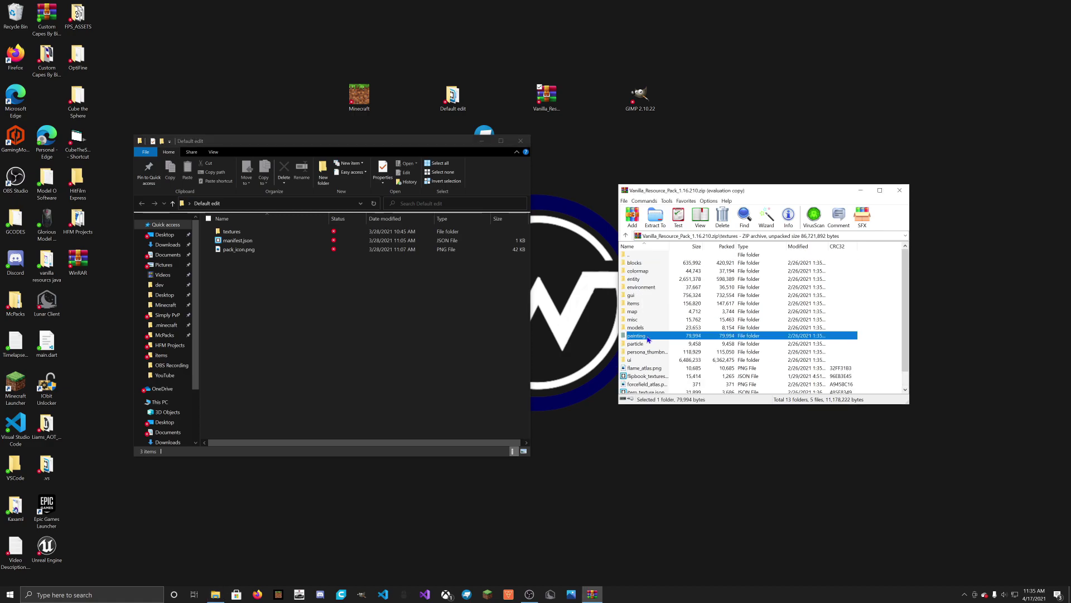
Step: Look inside Default edit's textures folder at the gui, items and particle folders
left_click(258, 233)
double_click(257, 233)
left_click_drag(272, 277, 282, 241)
left_click(424, 324)
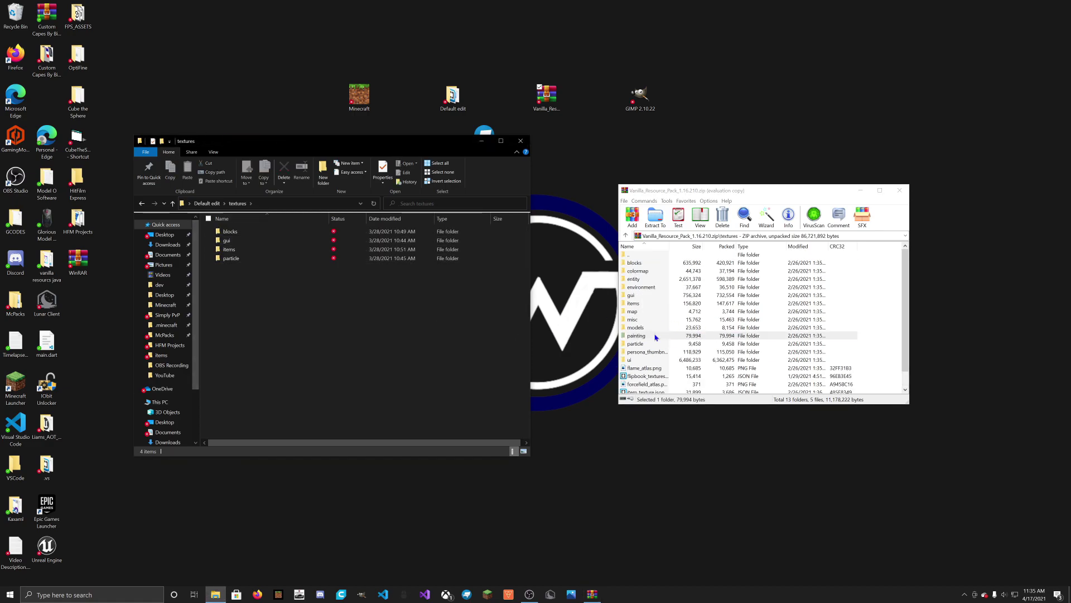
Step: Browse the archive to its models folder and return Default edit to its top level
left_click(656, 338)
double_click(646, 335)
key("BackSpace")
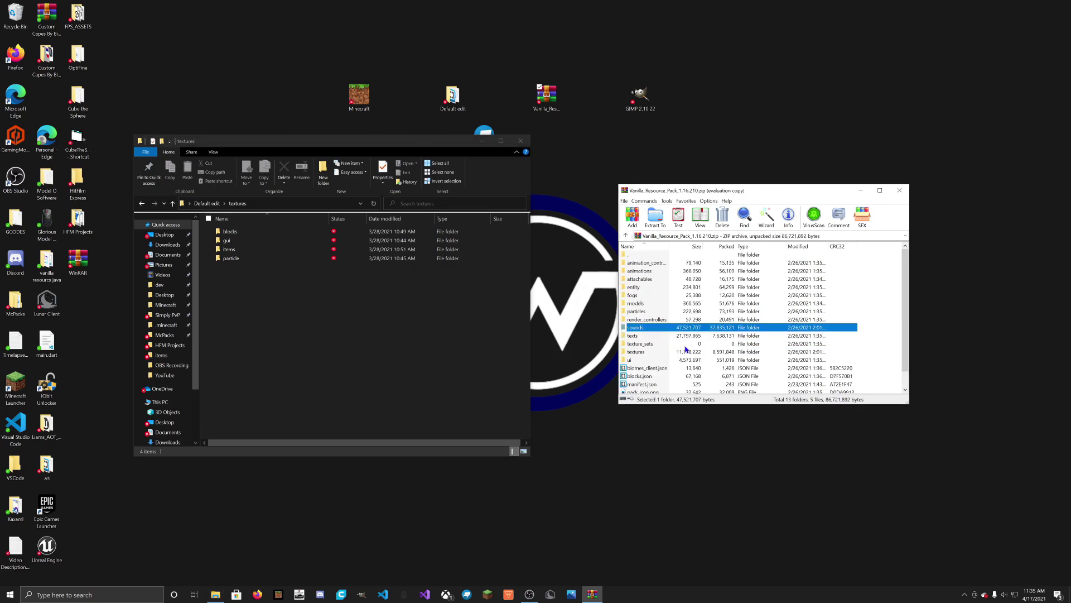
left_click(634, 304)
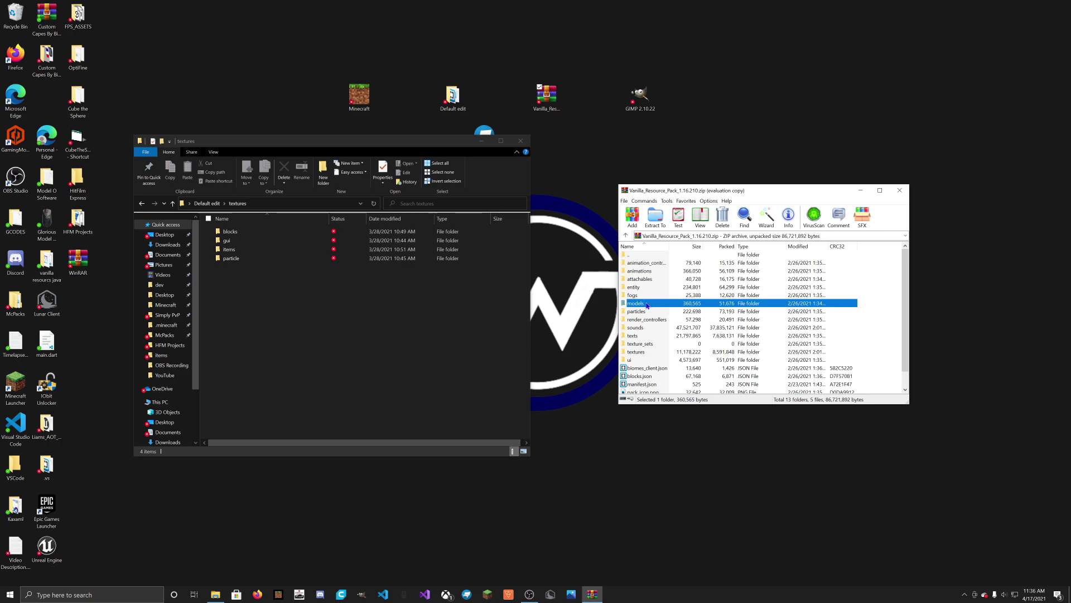
double_click(647, 305)
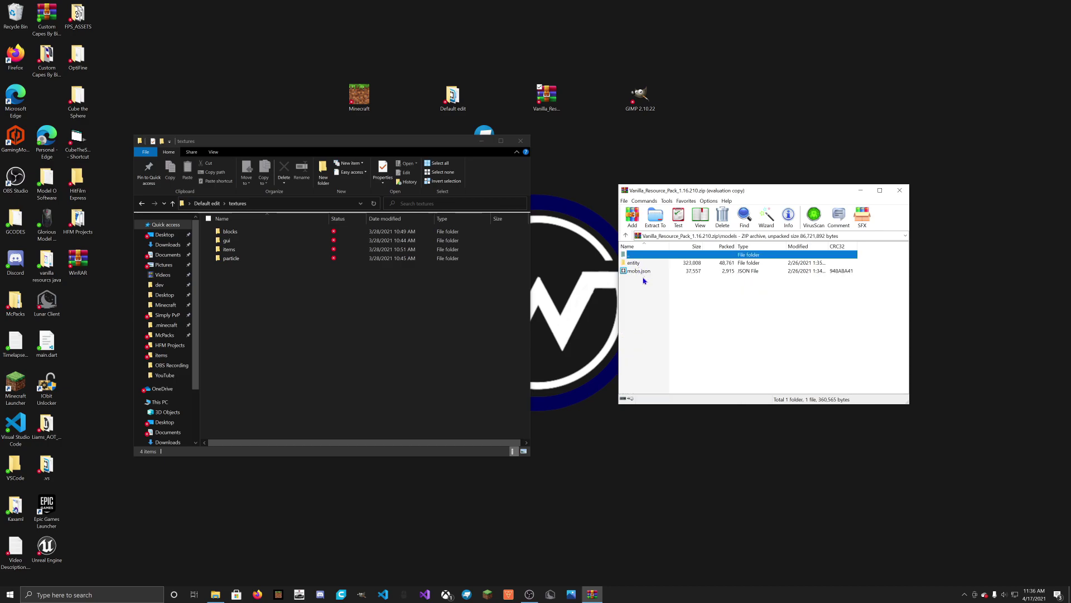
key("BackSpace")
double_click(640, 304)
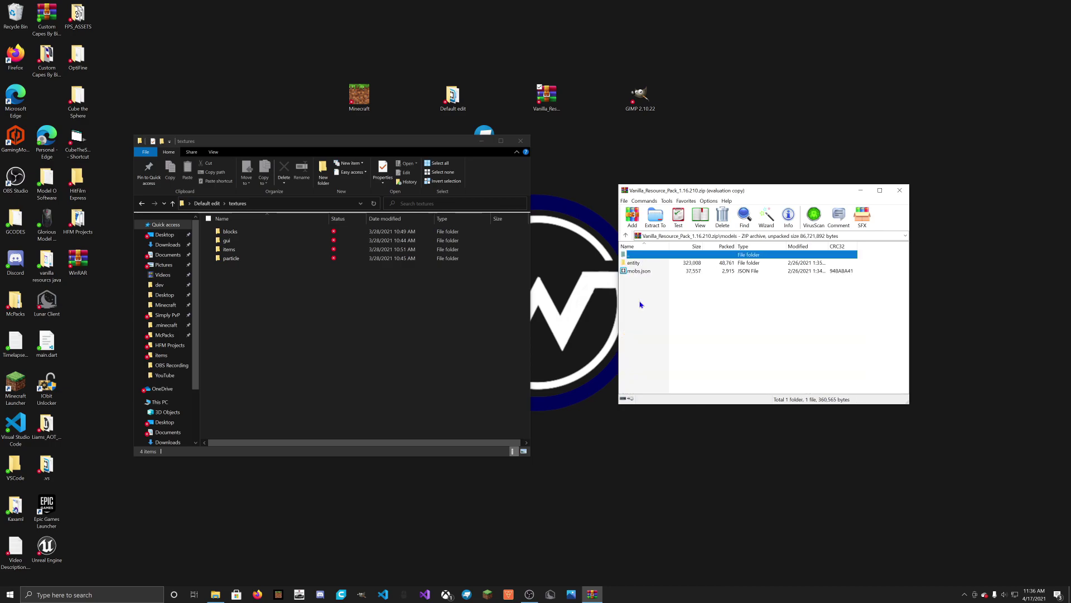
left_click(342, 273)
key("BackSpace")
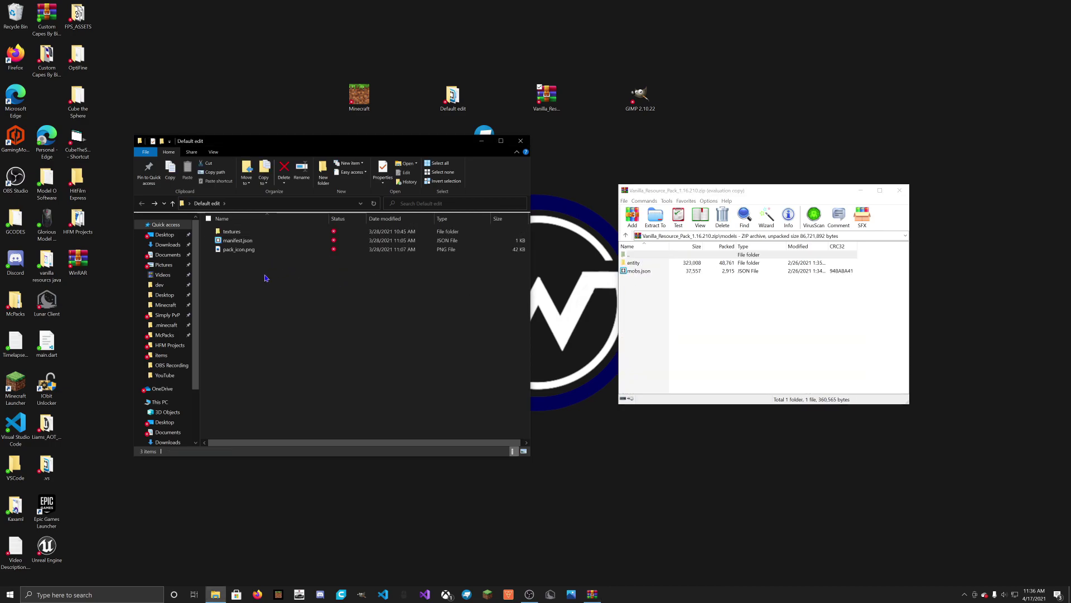
Step: Create a new folder named models inside Default edit and open it
right_click(239, 273)
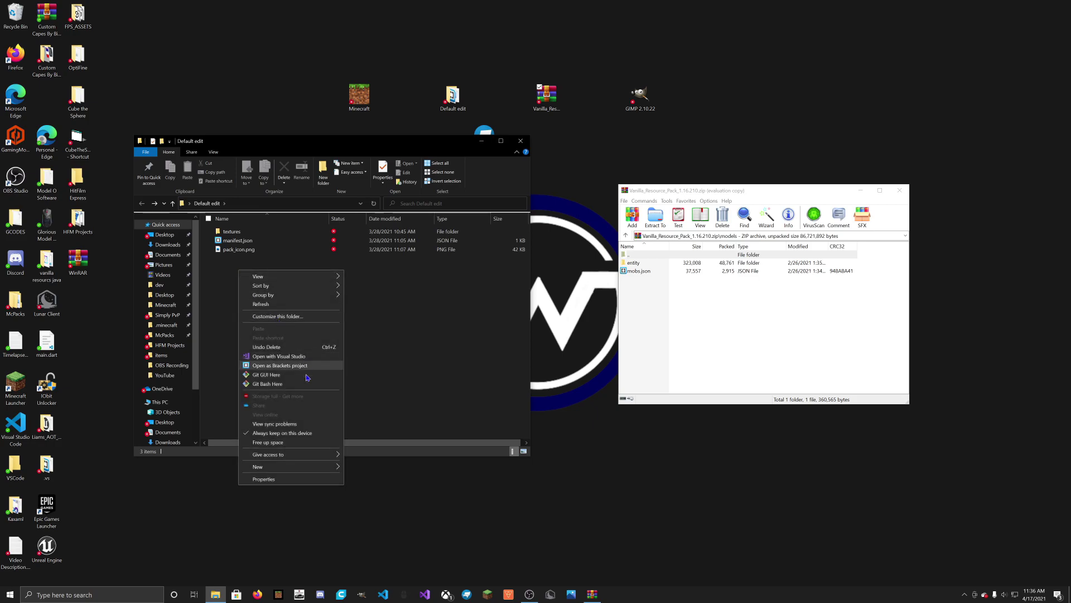
mouse_move(319, 468)
left_click(363, 468)
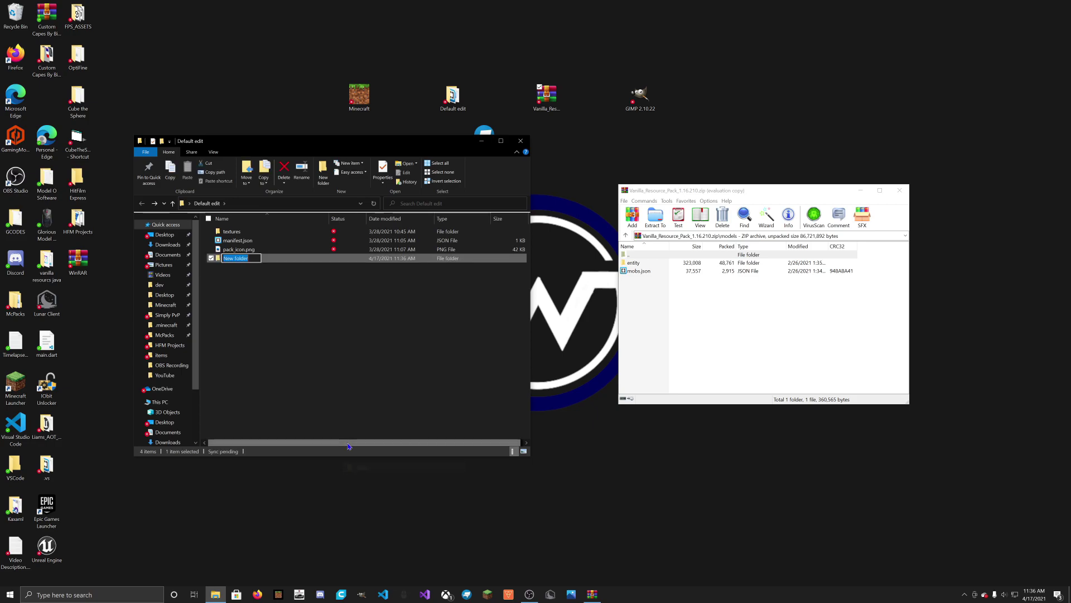
type("models")
key("Return")
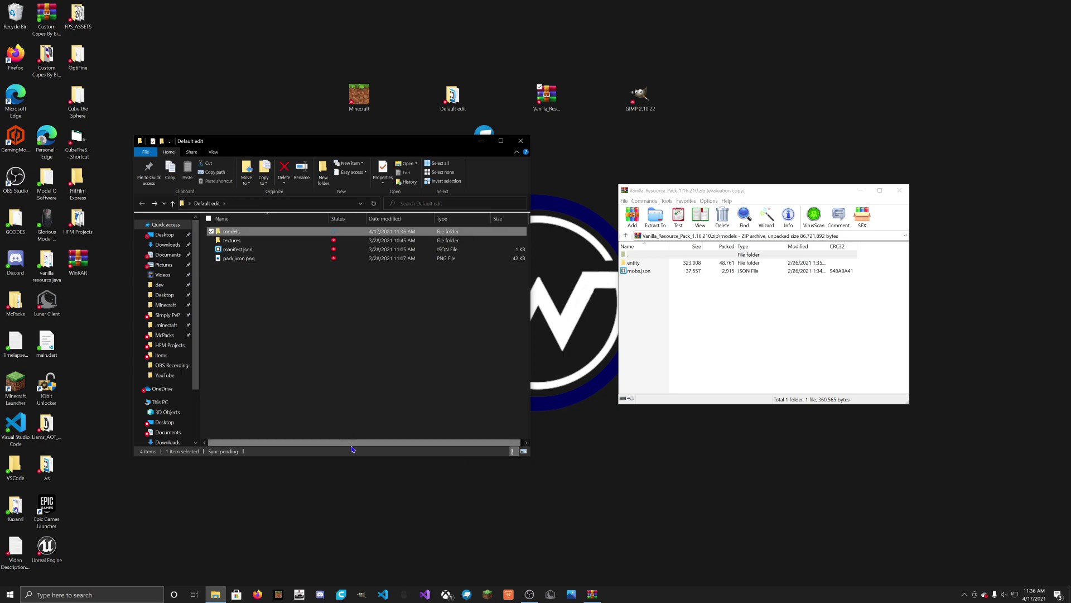
double_click(305, 230)
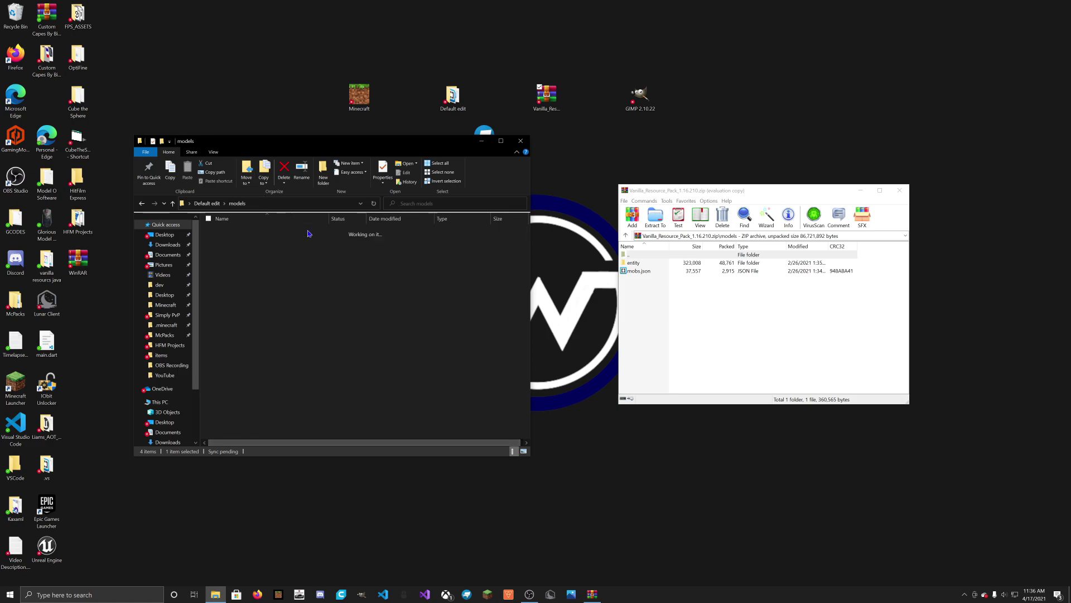
Step: Navigate the archive back to its models folder listing entity and mobs.json
double_click(648, 263)
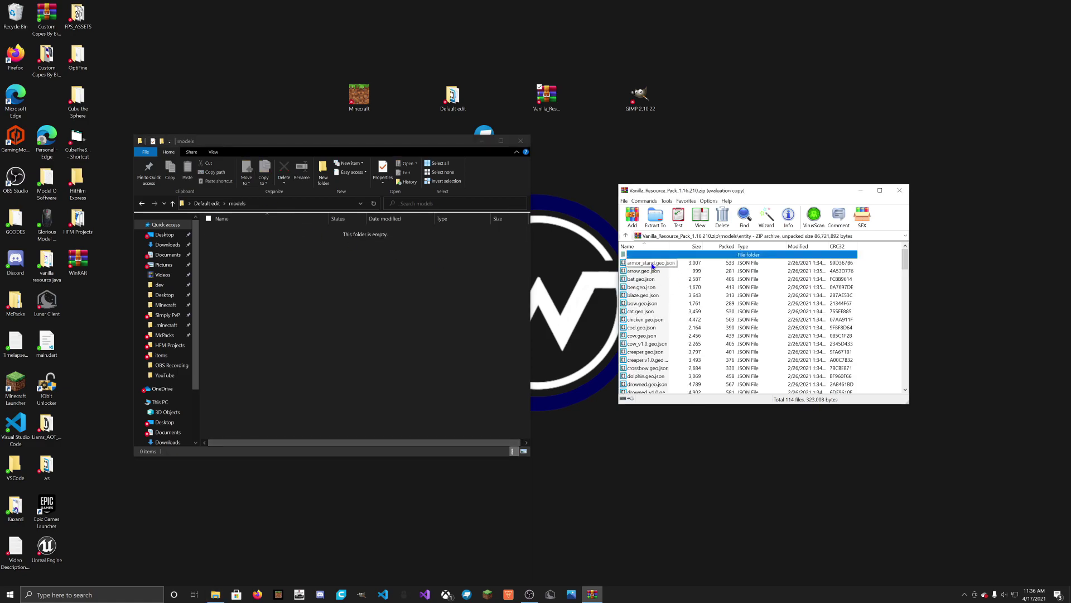
key("BackSpace")
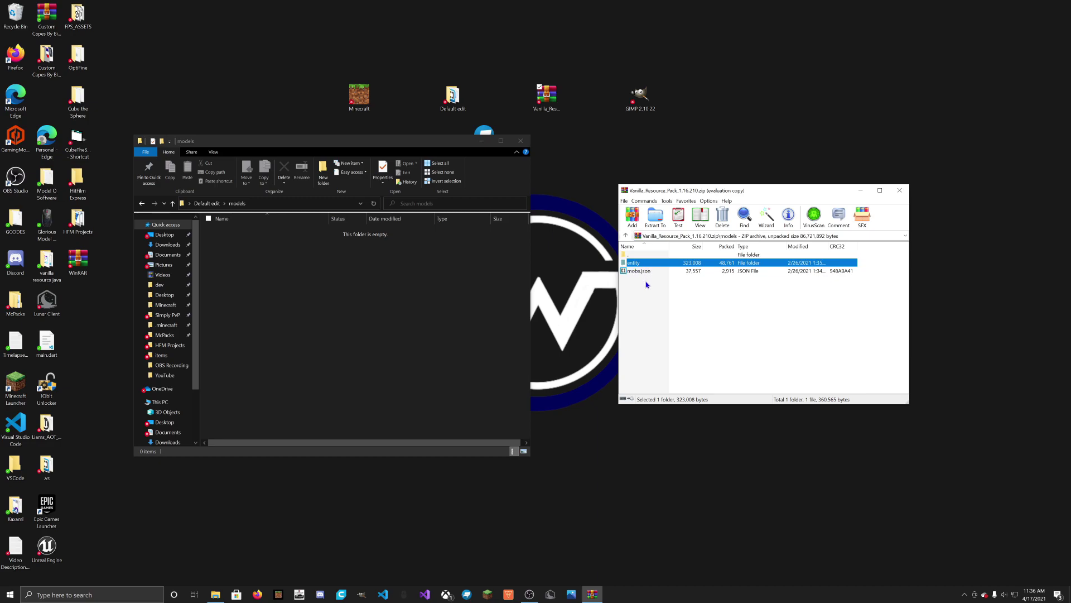
left_click(625, 289)
key("BackSpace")
left_click(641, 304)
double_click(651, 304)
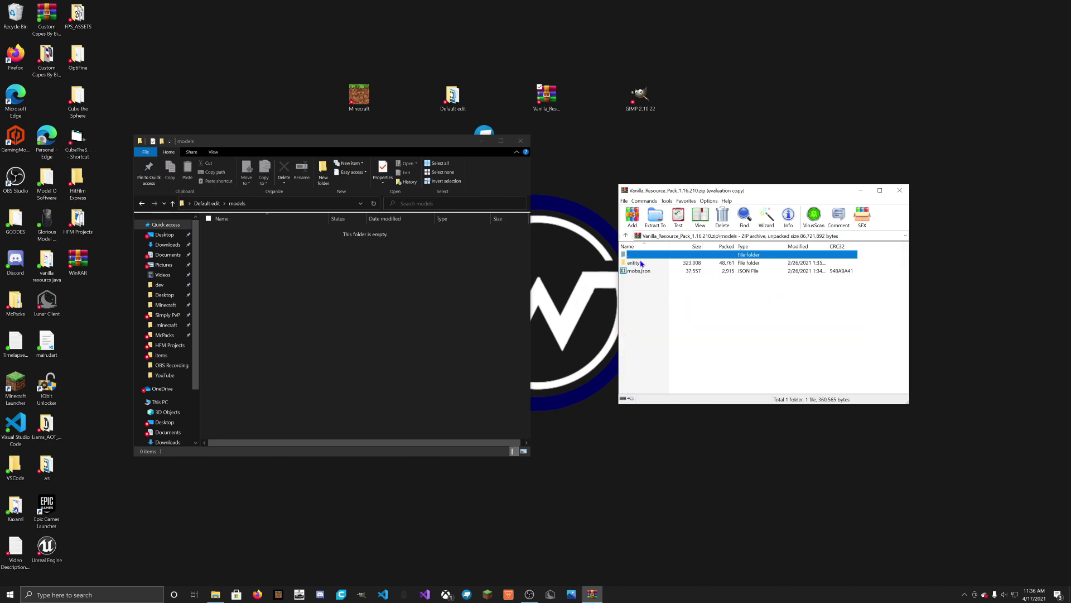
left_click(641, 263)
left_click(642, 272)
left_click(648, 290)
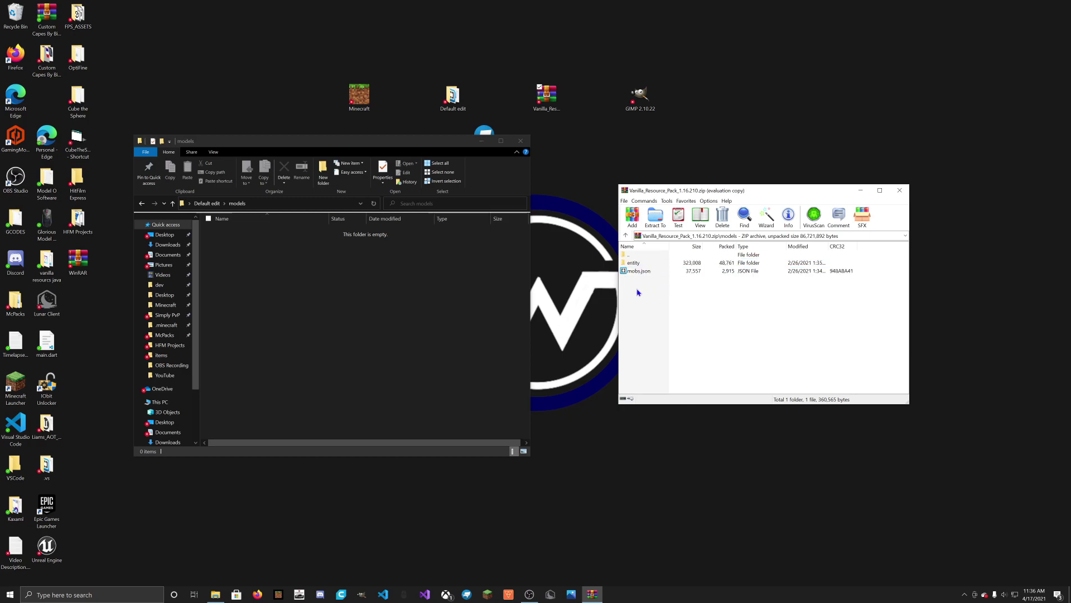
Step: Create a new folder named entity inside Default edit's empty models folder
right_click(299, 262)
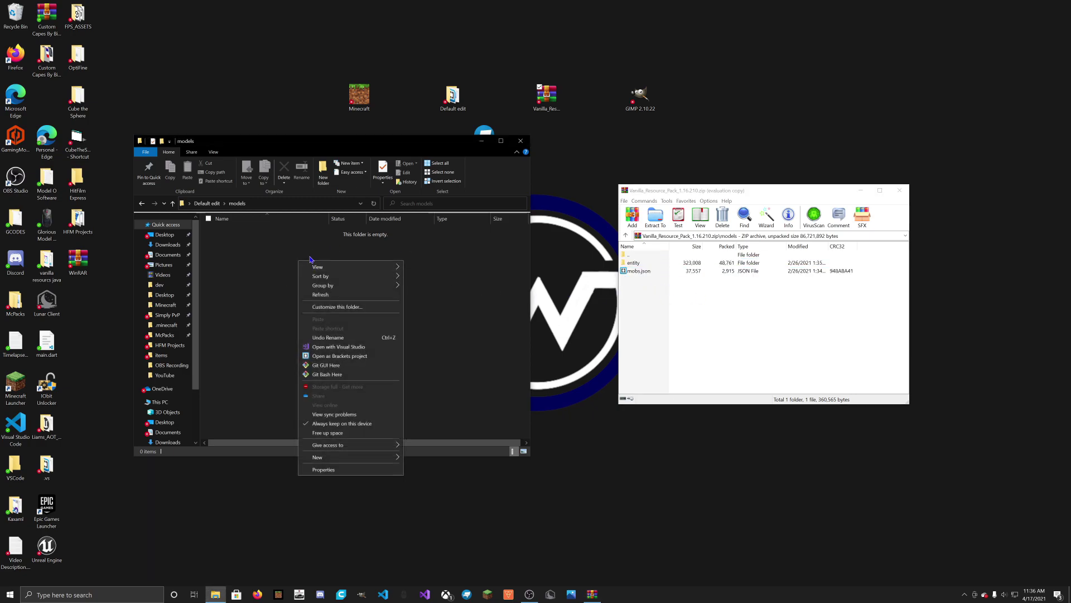
mouse_move(335, 457)
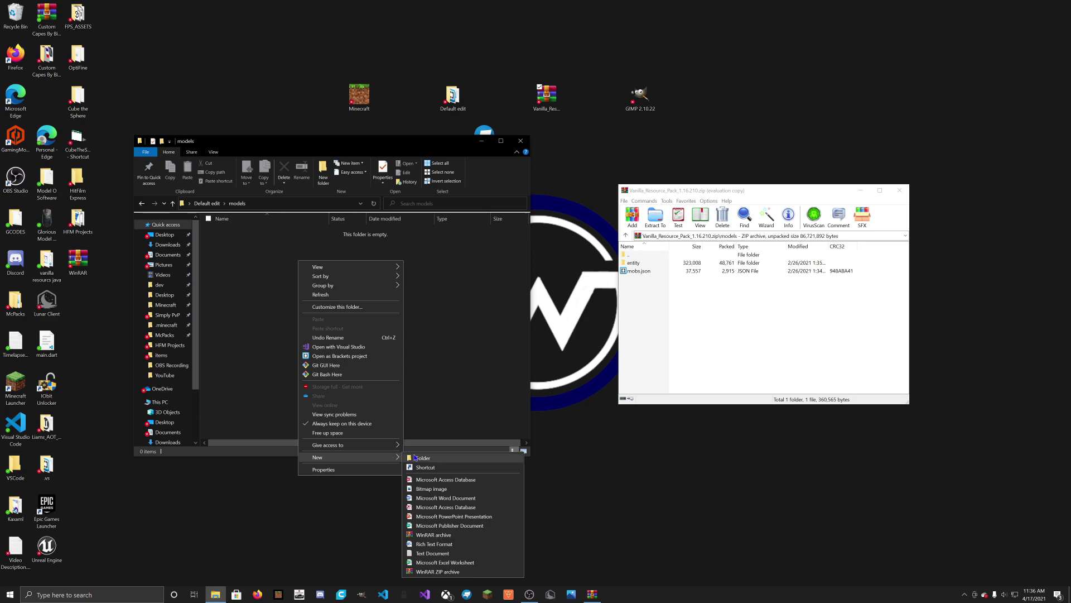
left_click(414, 457)
type("en")
key("Return")
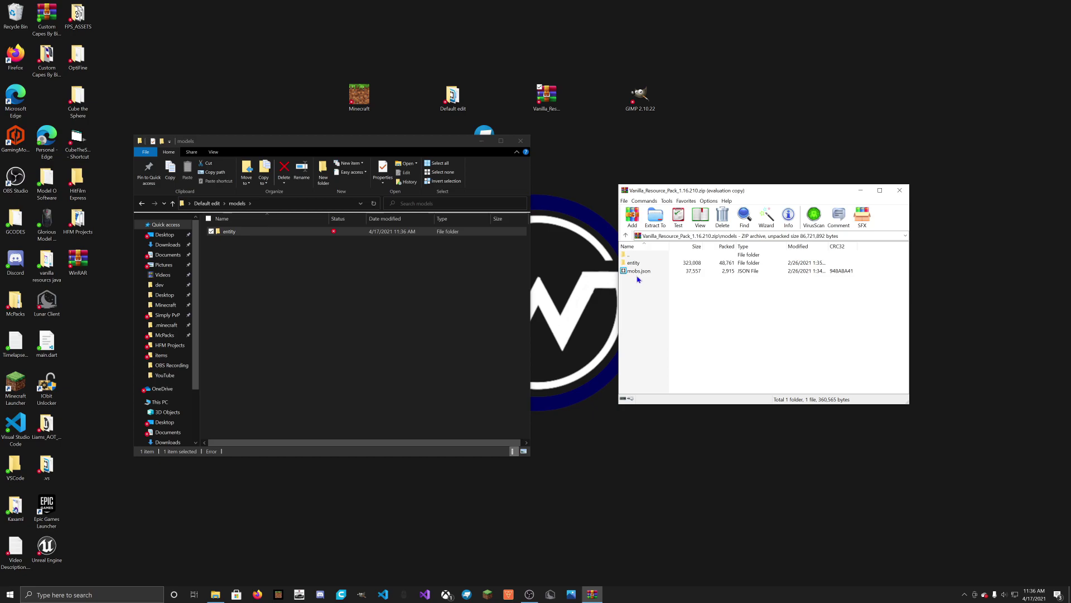
left_click(368, 333)
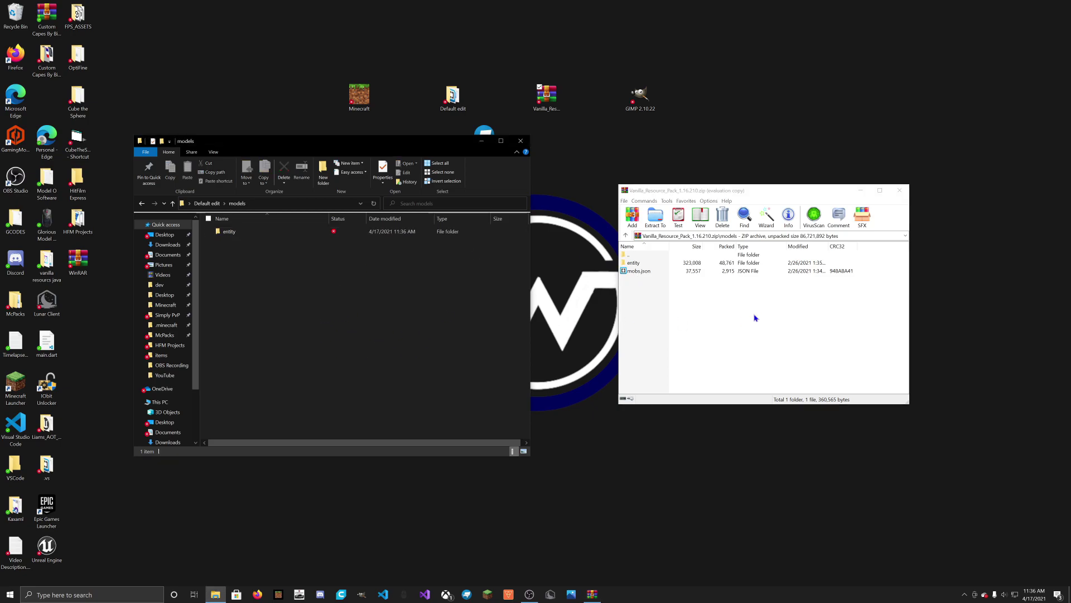
Step: Open the archive's entity folder and drag creeper.geo.json into the pack's models folder
double_click(632, 264)
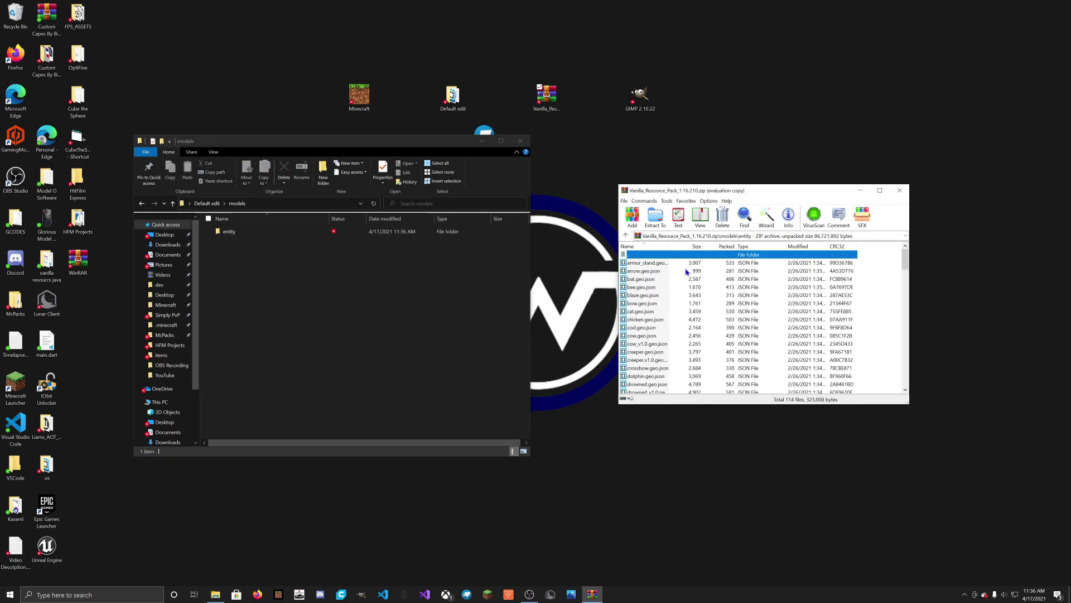
scroll(652, 296, "down", 20)
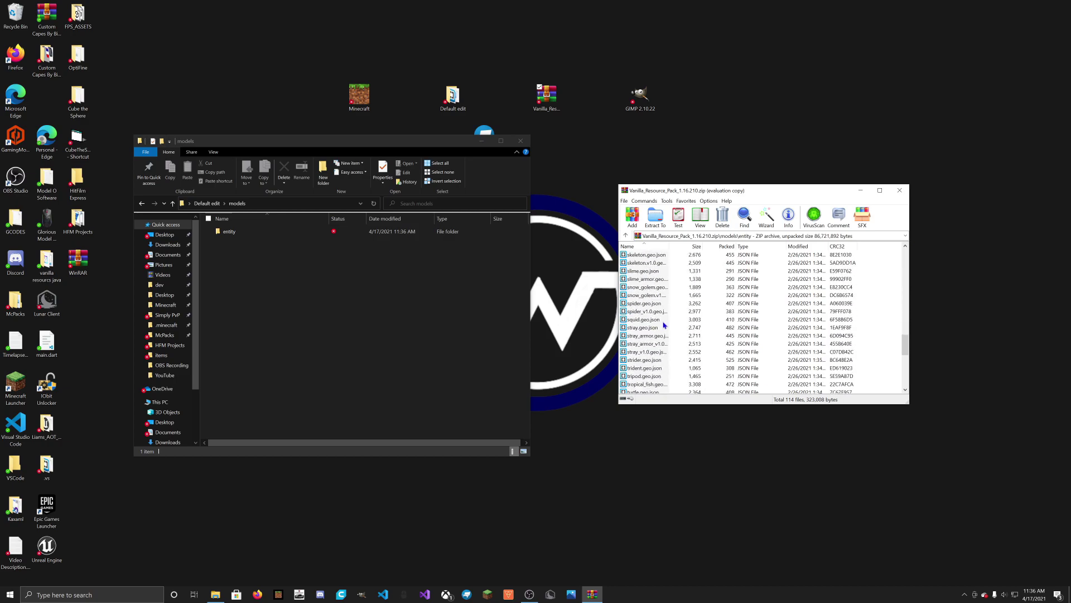
scroll(670, 316, "down", 5)
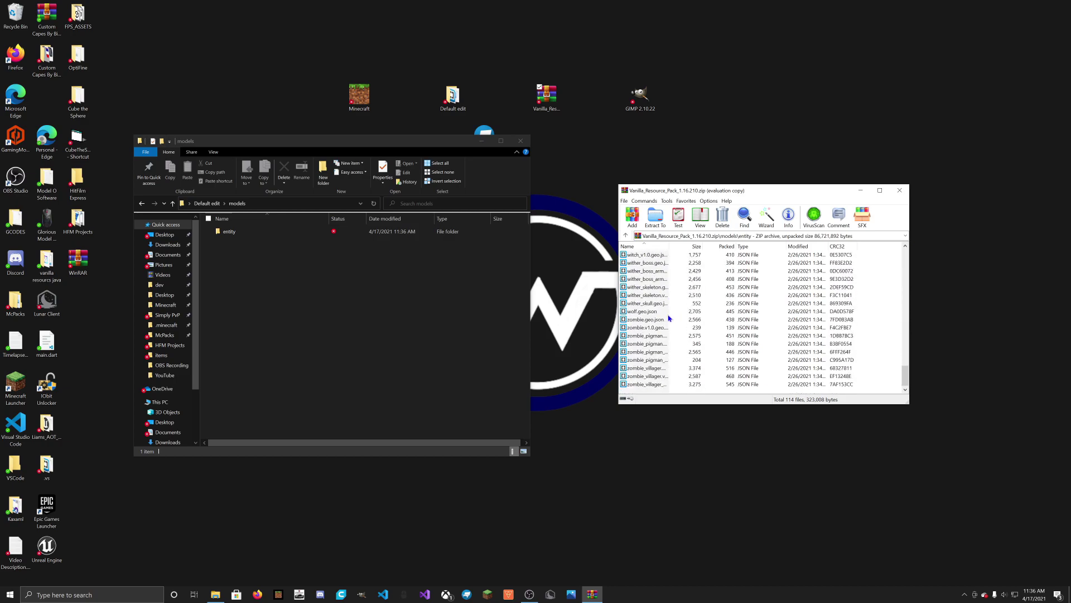
scroll(670, 312, "up", 20)
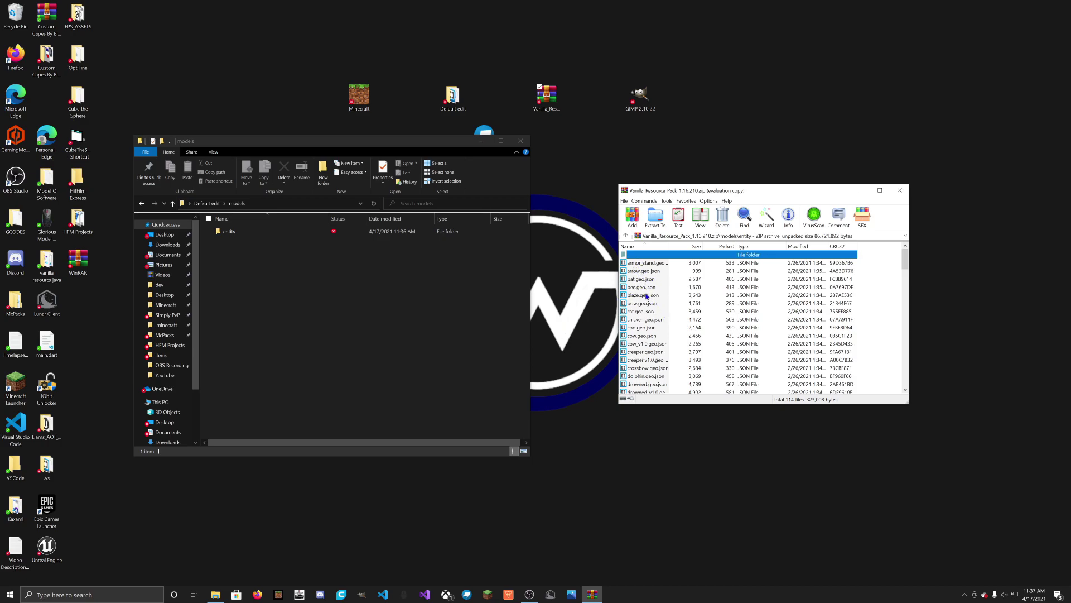
scroll(650, 314, "down", 1)
left_click(645, 328)
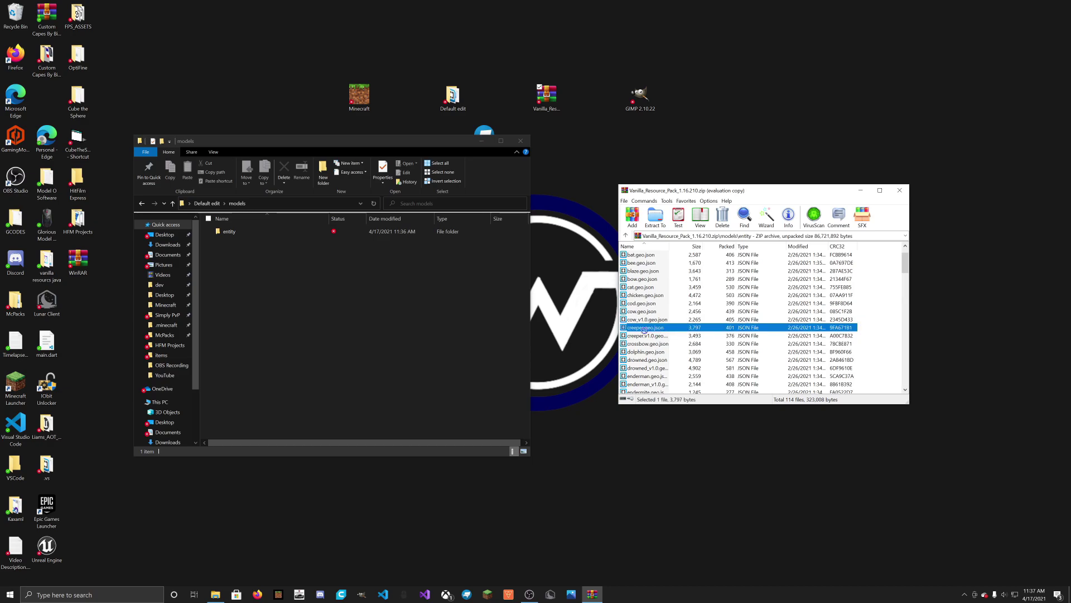
left_click_drag(417, 314, 416, 310)
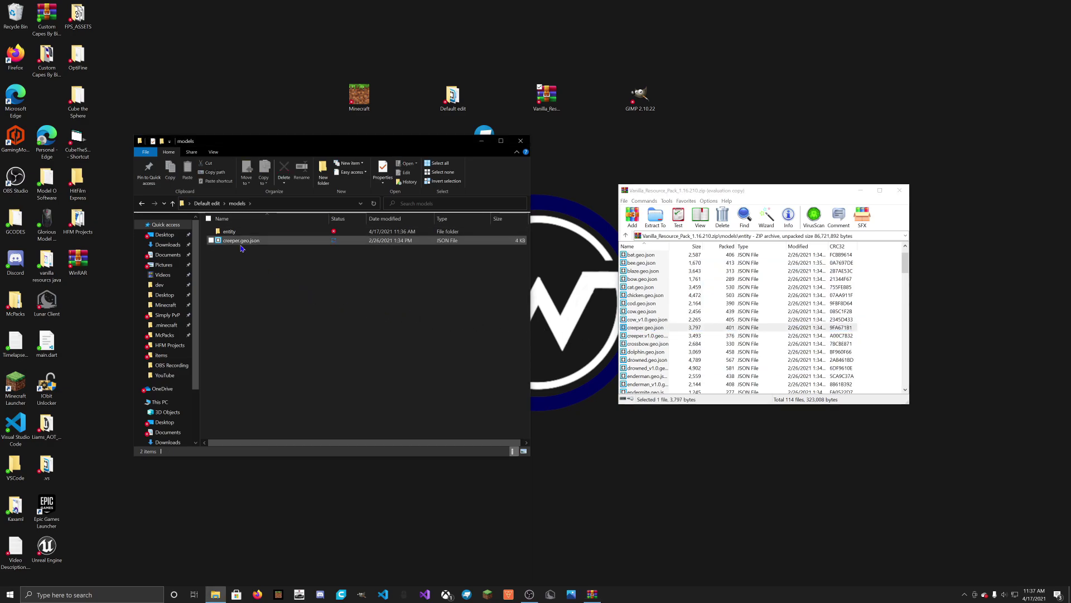
Step: Drag ghast.geo.json from the archive into the models folder as well
scroll(684, 354, "down", 1)
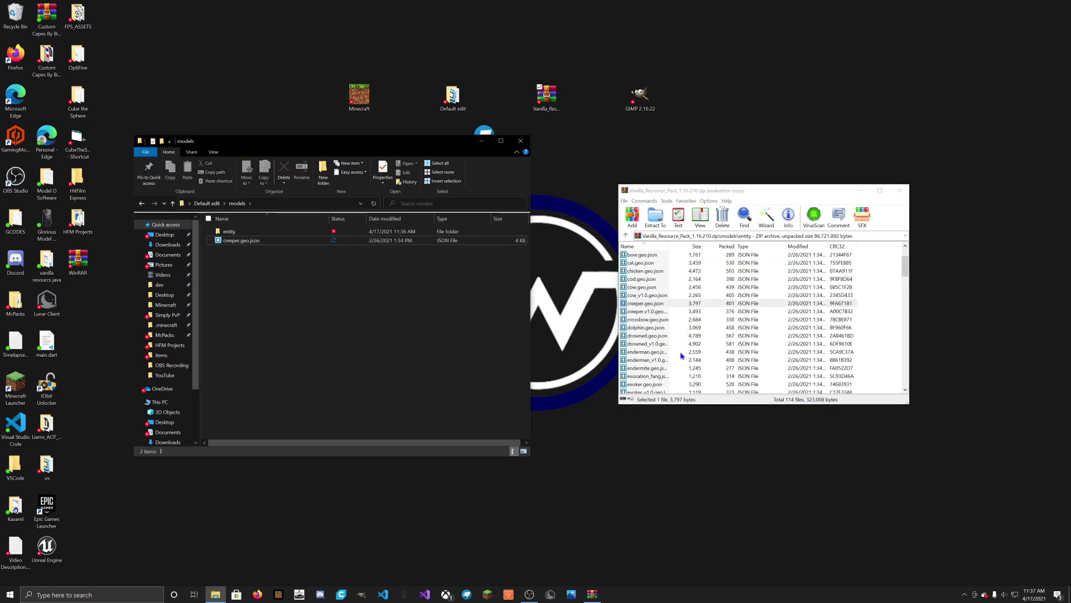
scroll(651, 367, "down", 5)
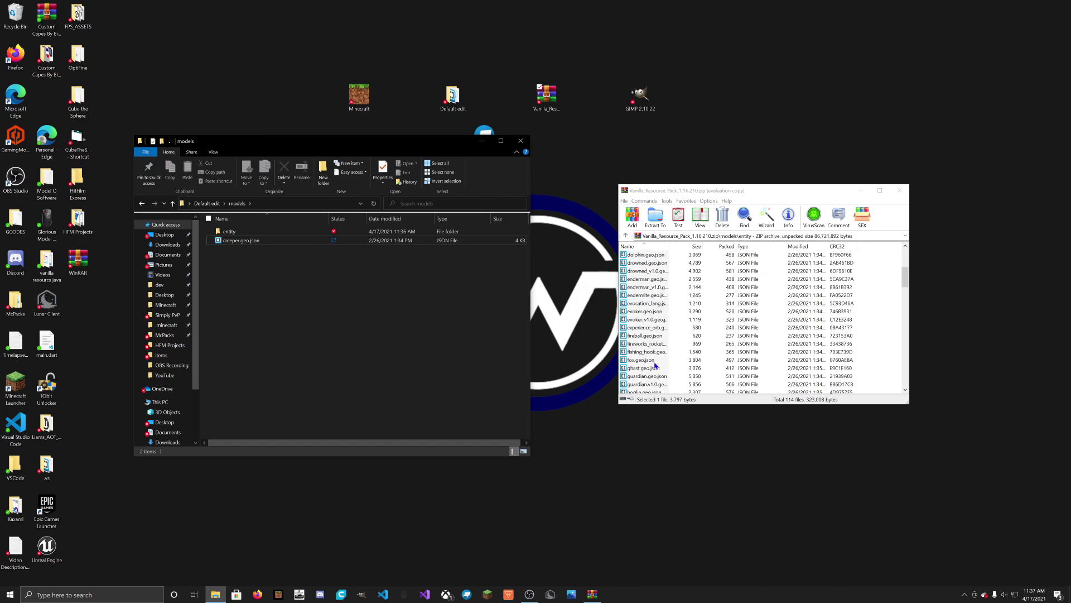
scroll(654, 364, "down", 1)
left_click_drag(649, 299, 435, 314)
left_click(430, 313)
scroll(687, 335, "up", 8)
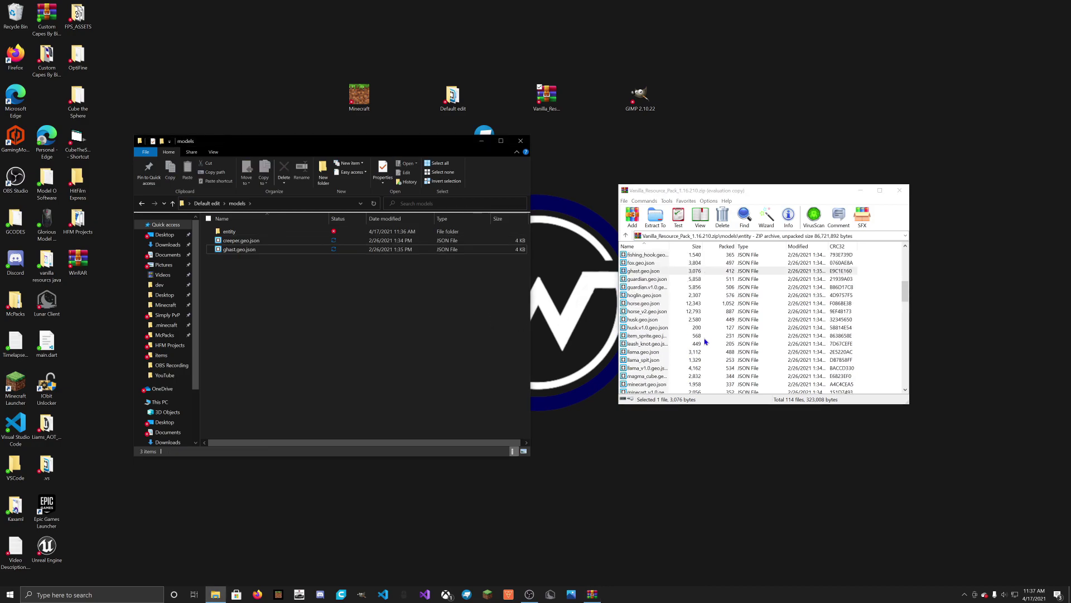
mouse_move(680, 193)
left_mouse_down()
mouse_move(717, 207)
mouse_move(689, 197)
left_mouse_up()
Step: Browse the archive's entity model files, such as bat and salmon, and open one
left_click(294, 250)
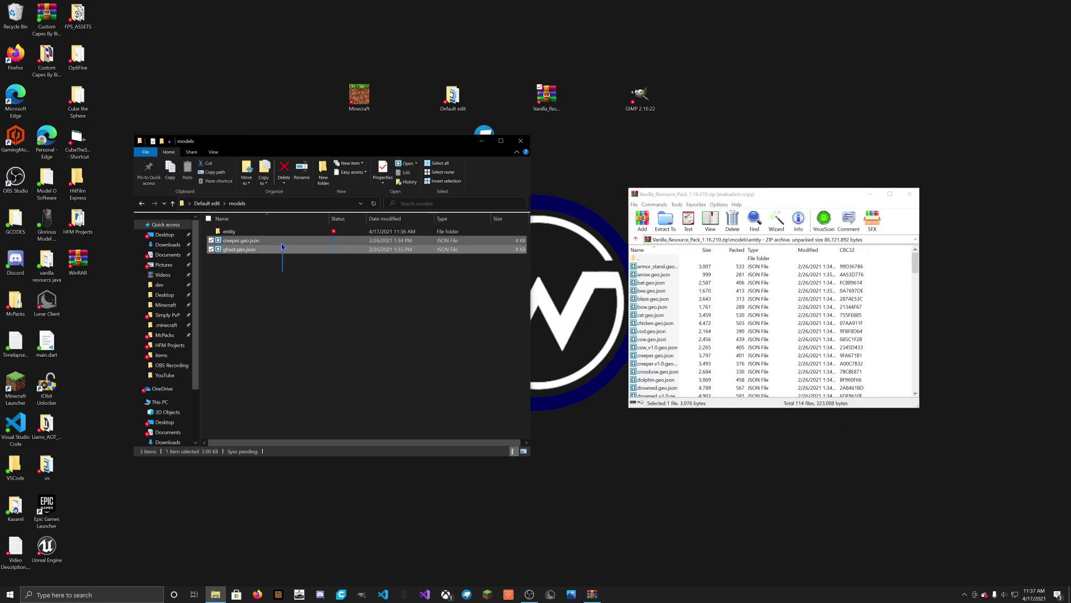
left_click(241, 240, "ctrl")
left_click(659, 331)
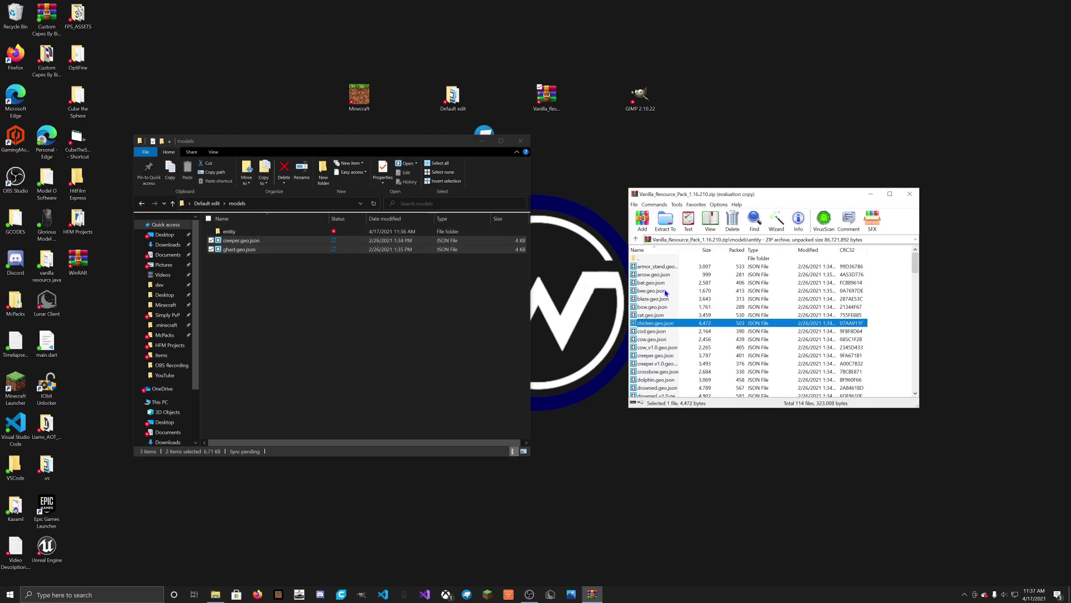
left_click(667, 283)
scroll(664, 288, "down", 5)
scroll(664, 289, "down", 20)
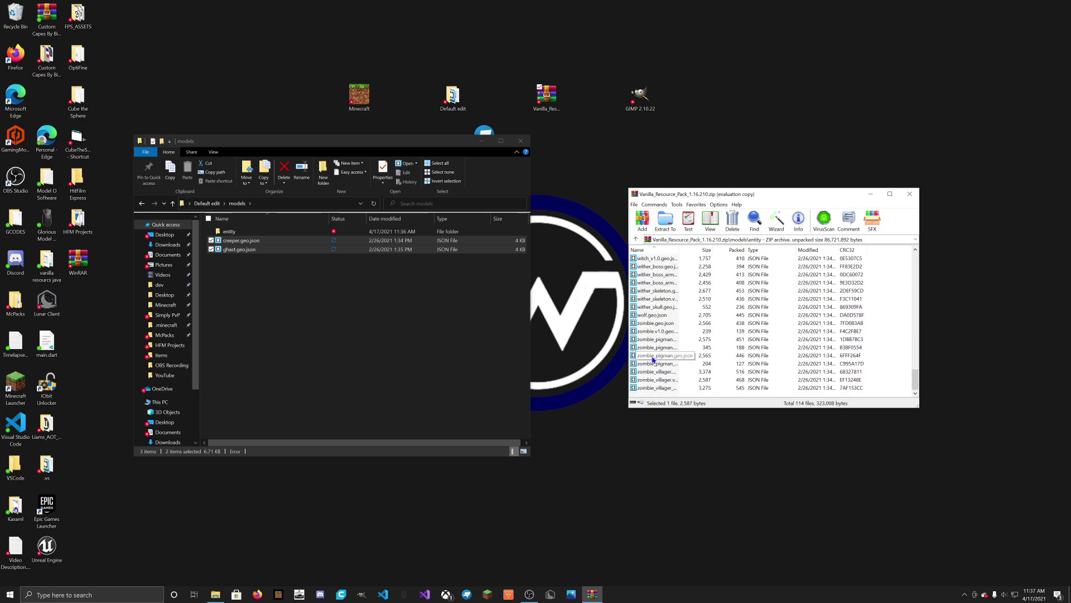
left_click(670, 387)
scroll(673, 364, "up", 2)
left_click(664, 323)
scroll(664, 327, "up", 6)
left_click(658, 323)
scroll(658, 328, "up", 3)
left_click(658, 324)
scroll(658, 327, "up", 3)
double_click(658, 323)
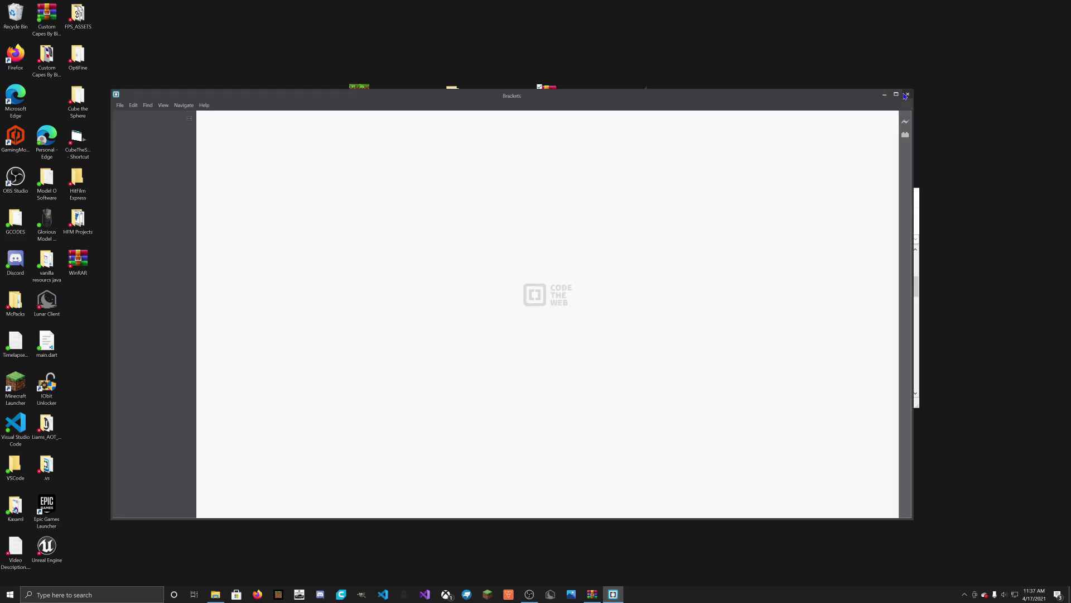
Step: Close Brackets and the archive, then move the models window right to reveal Blockbench
left_click(907, 96)
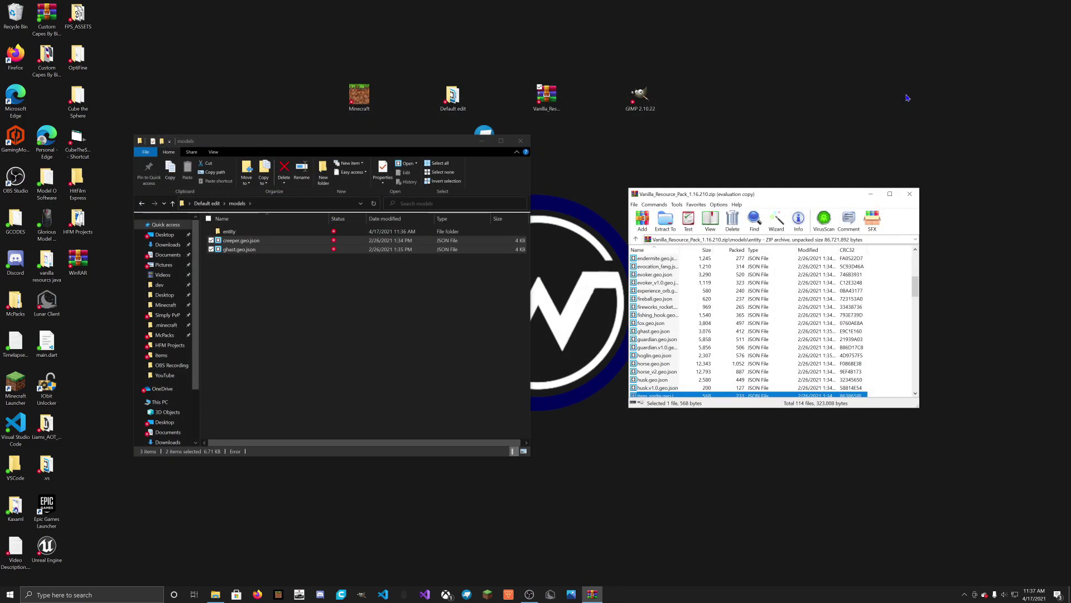
scroll(682, 306, "up", 5)
left_click(683, 307)
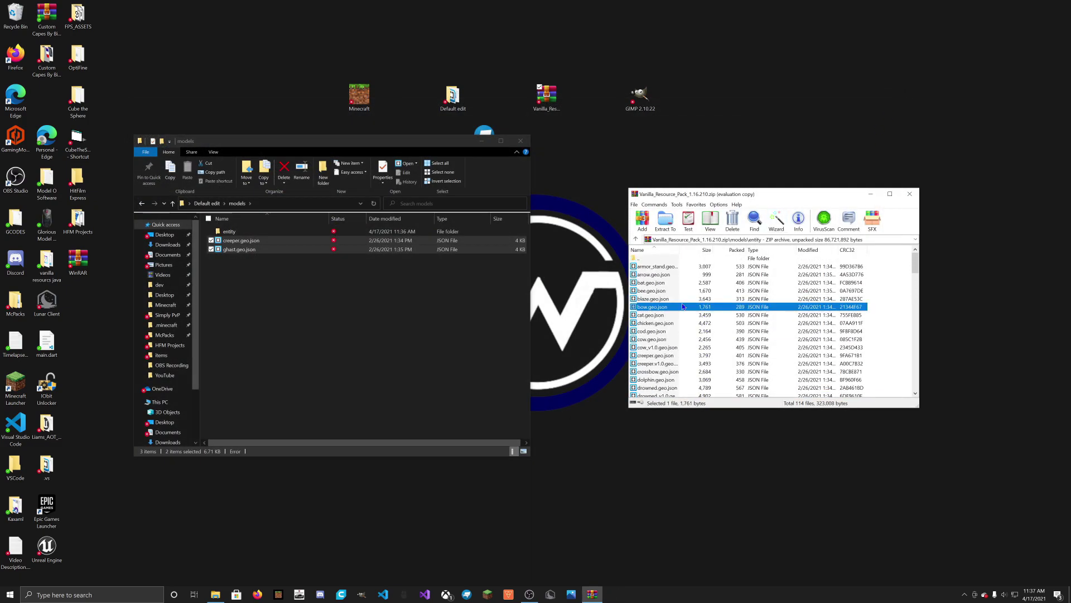
left_click(909, 194)
left_click_drag(358, 146, 816, 156)
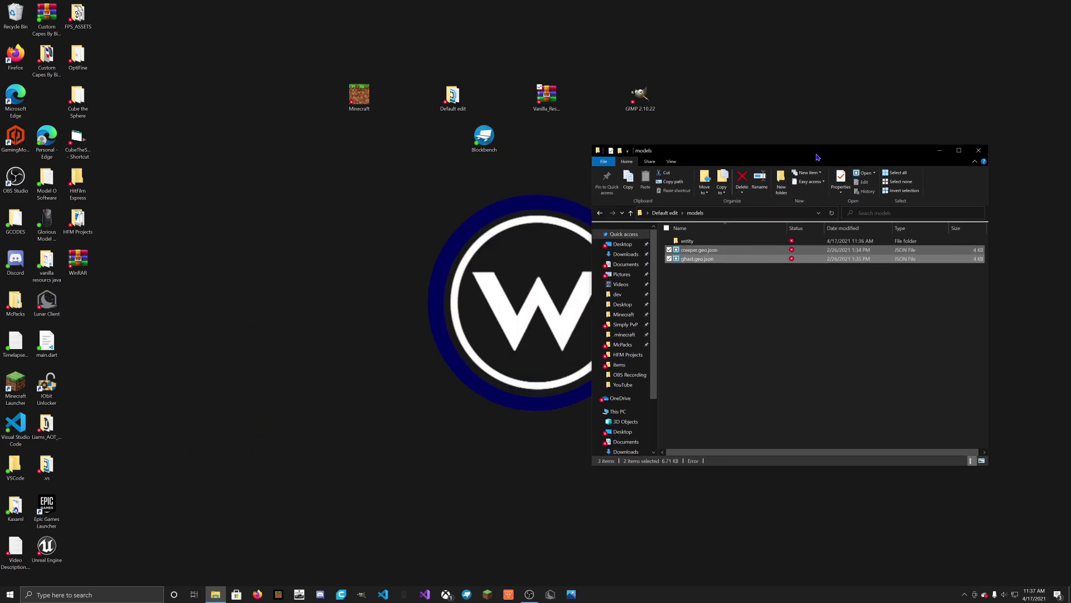
left_click(799, 395)
Step: Launch Blockbench, browse Open Model to Desktop > Default edit > models > entity, then cancel
left_click(485, 140)
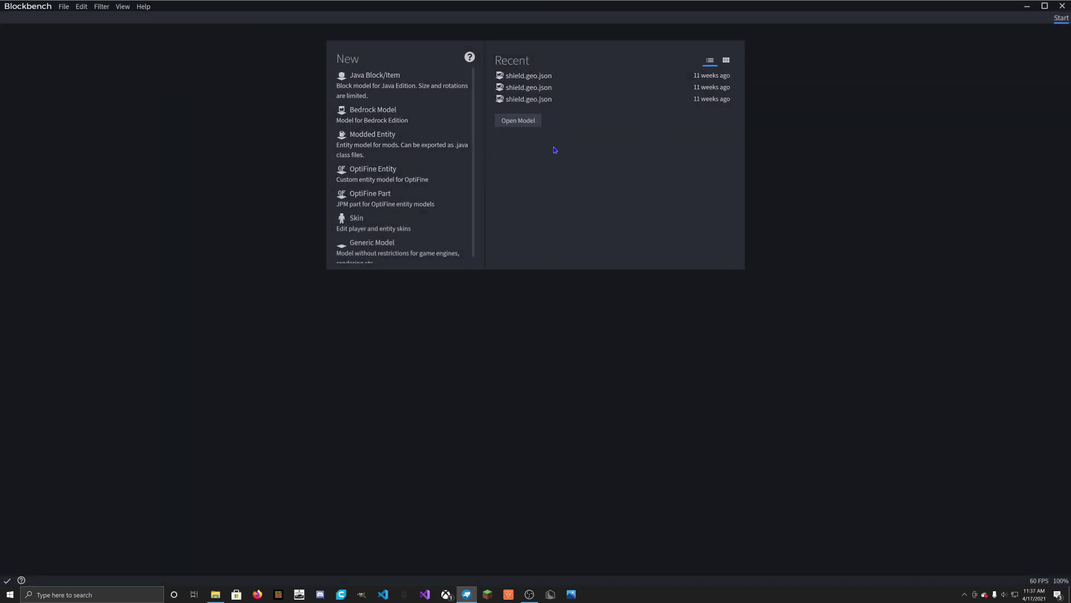
left_click(523, 126)
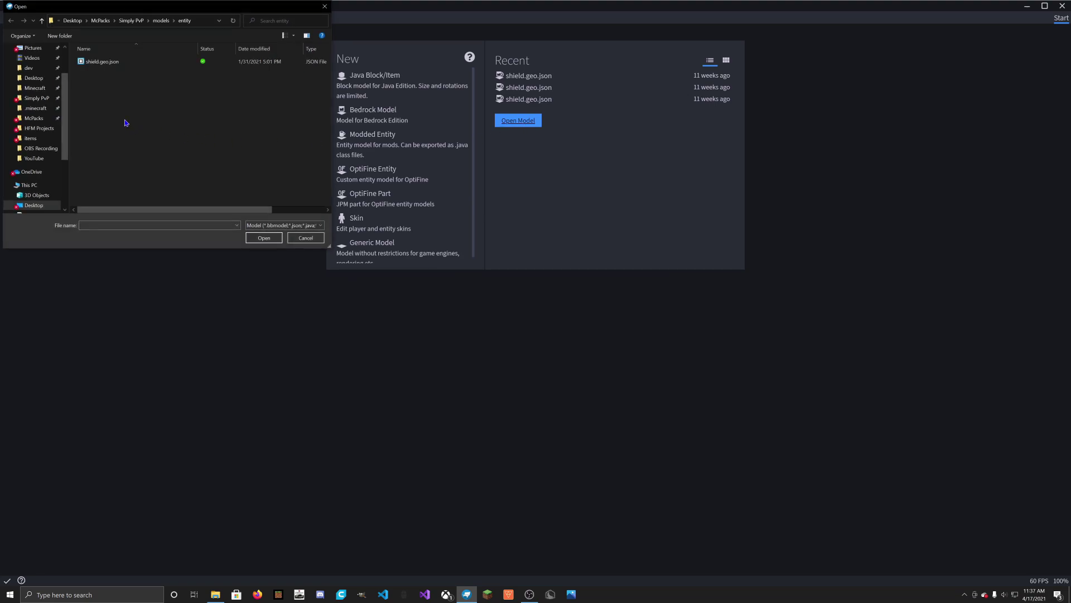
left_click(101, 21)
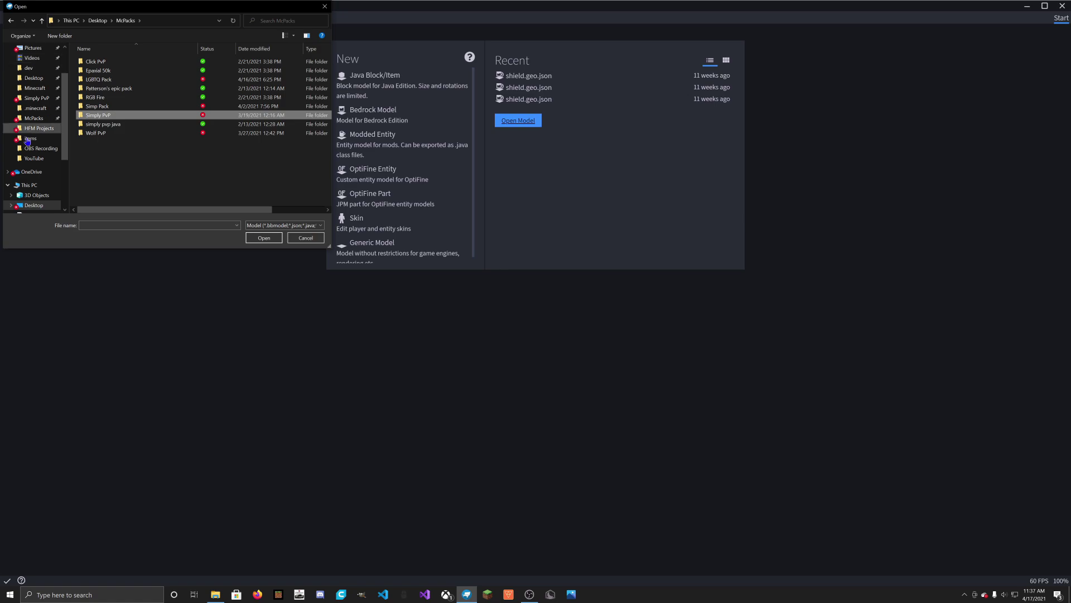
left_click(27, 204)
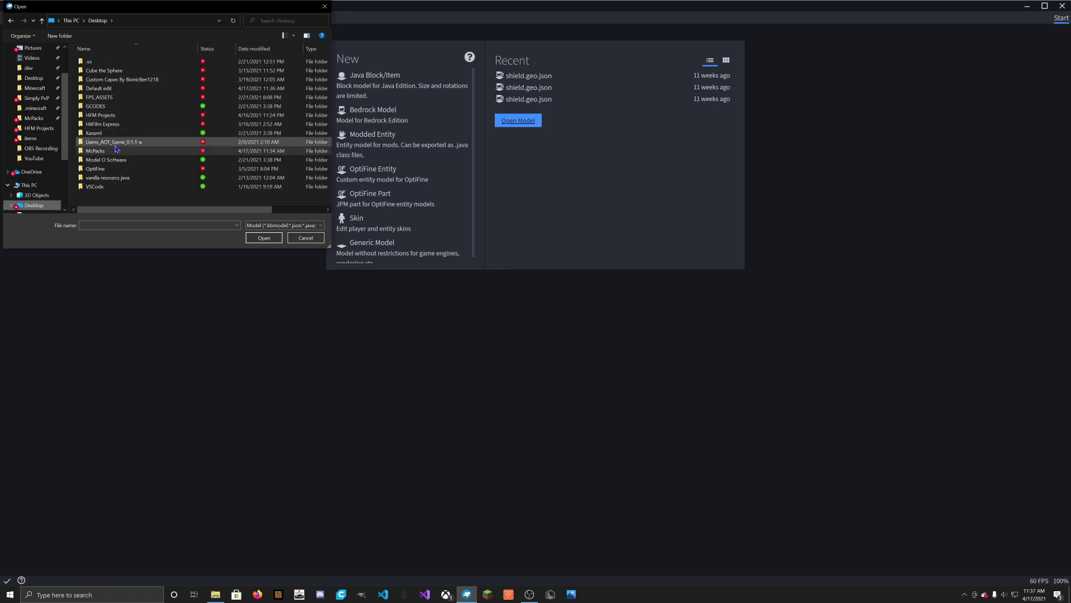
double_click(110, 90)
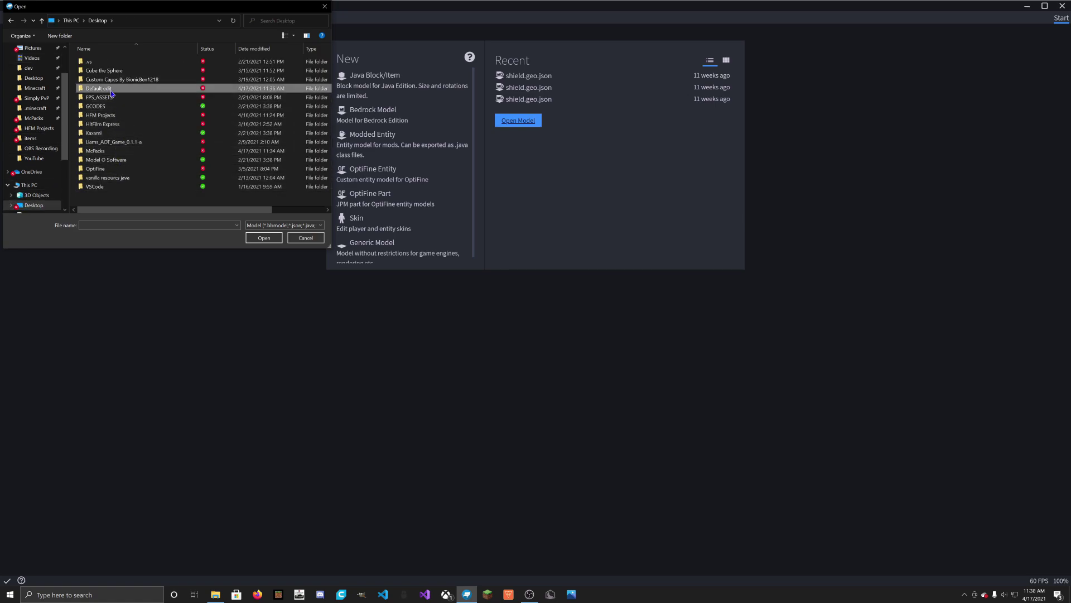
double_click(105, 63)
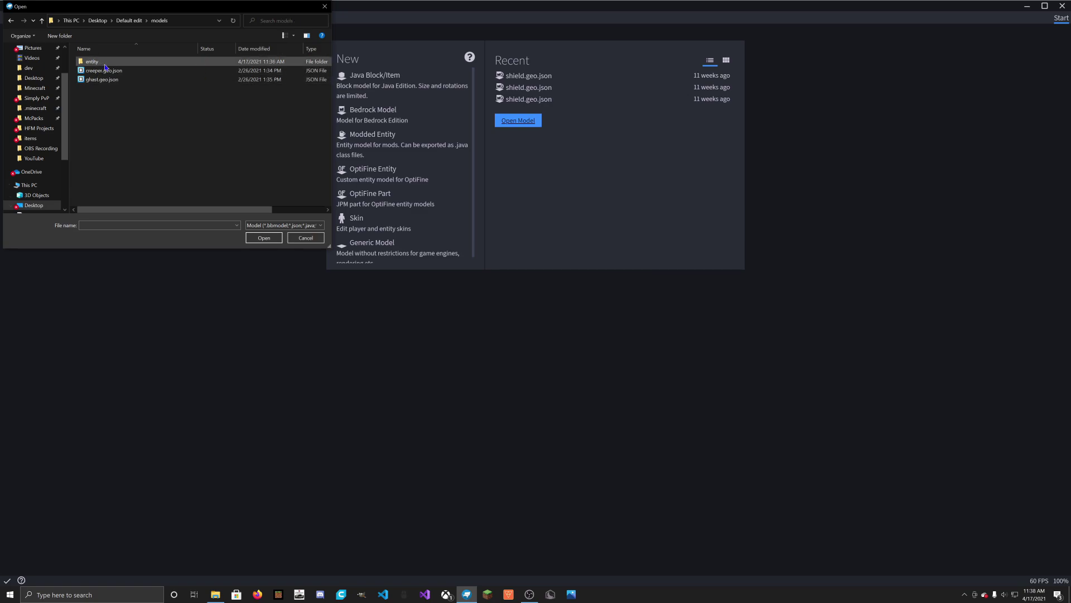
double_click(105, 63)
key("BackSpace")
left_click(101, 89)
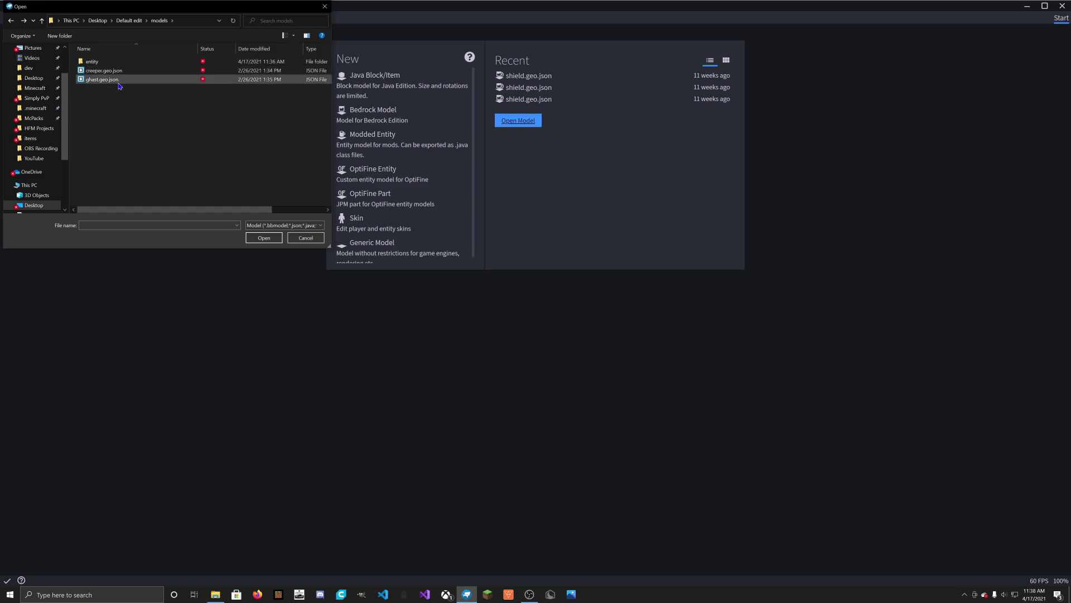
left_click(305, 238)
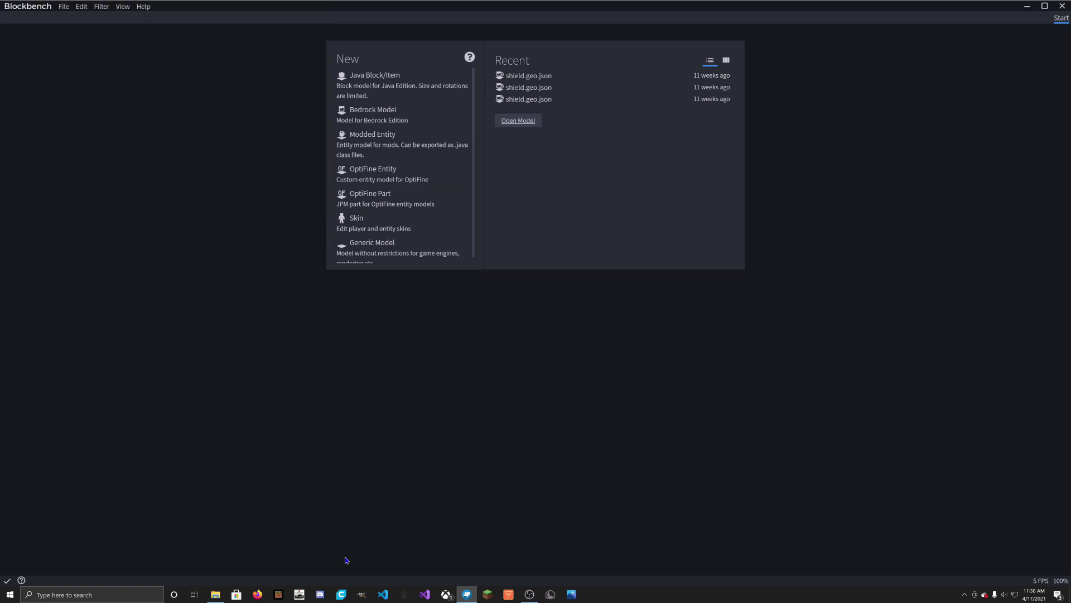
Step: Drag creeper.geo.json and ghast.geo.json onto the entity folder, check inside, and close Explorer
left_click(223, 592)
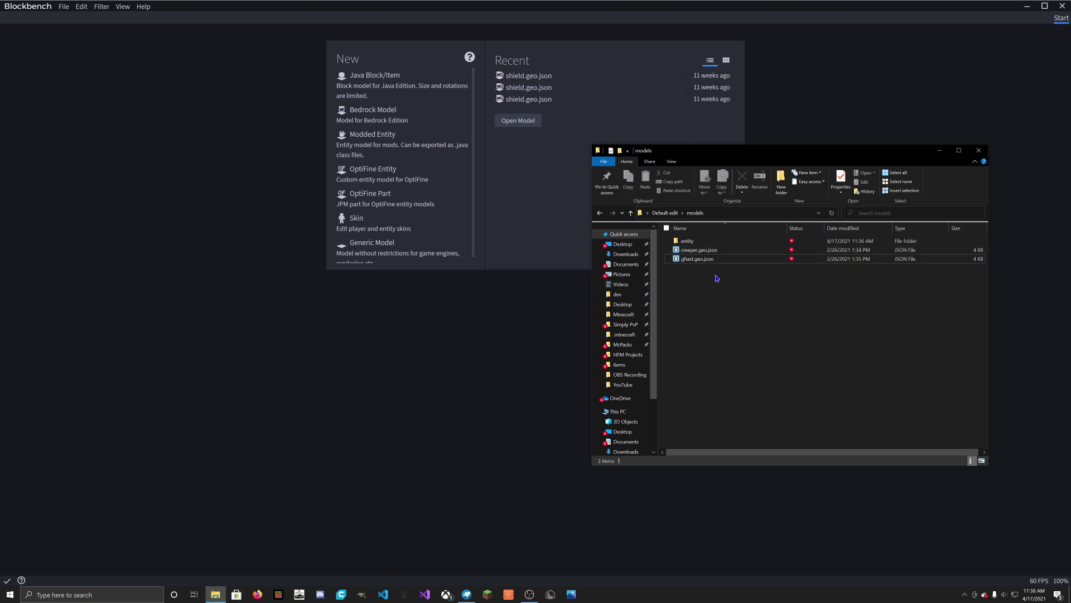
left_click_drag(716, 276, 721, 242)
double_click(718, 243)
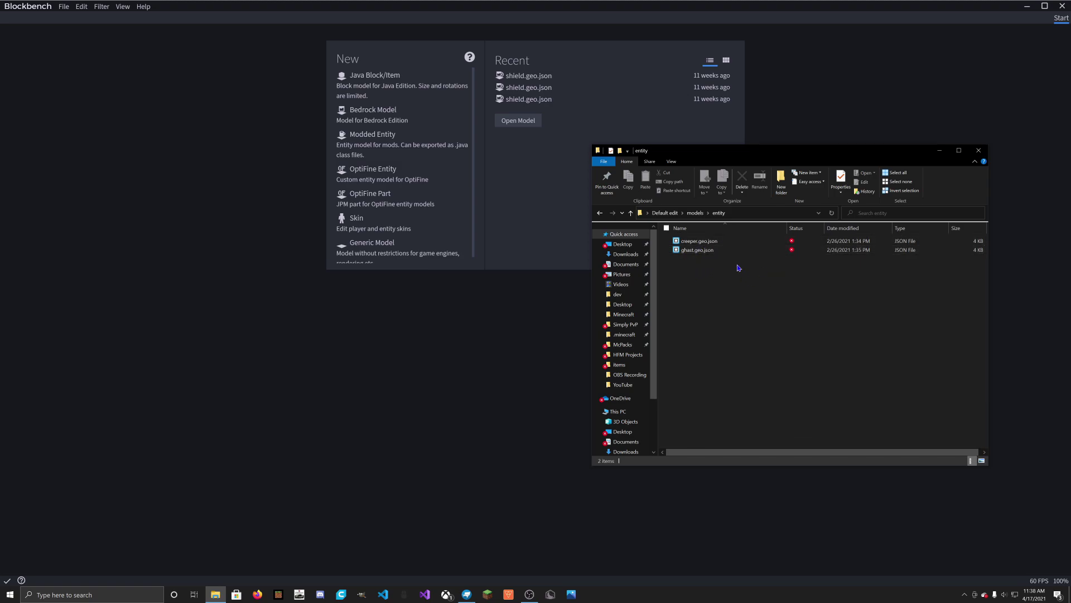
left_click(979, 151)
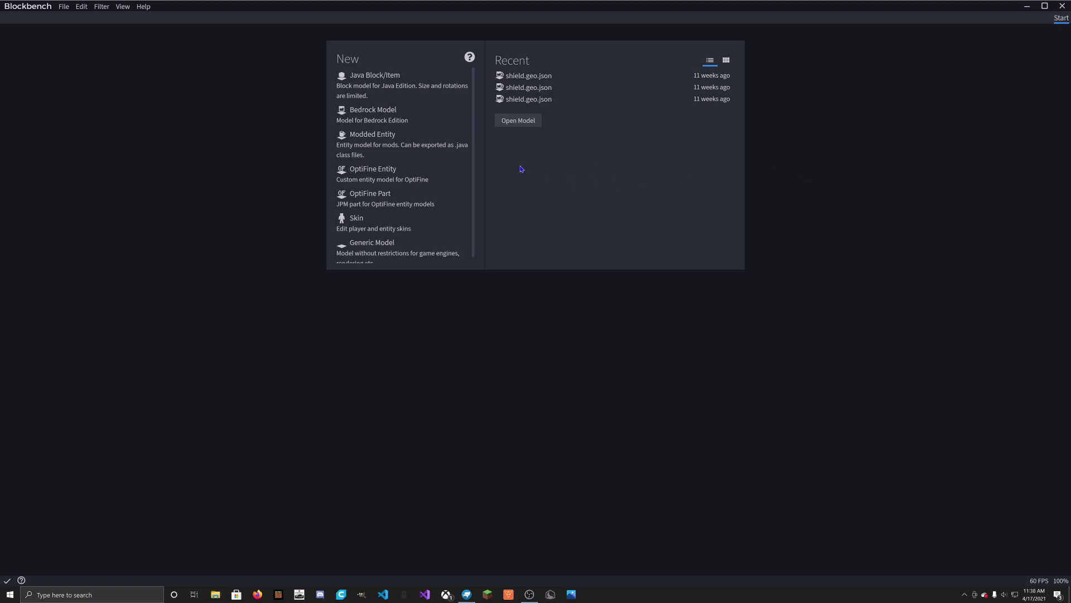
Step: Open creeper.geo.json from Desktop > Default edit > models > entity and import it as Creeper V1 8
left_click(519, 121)
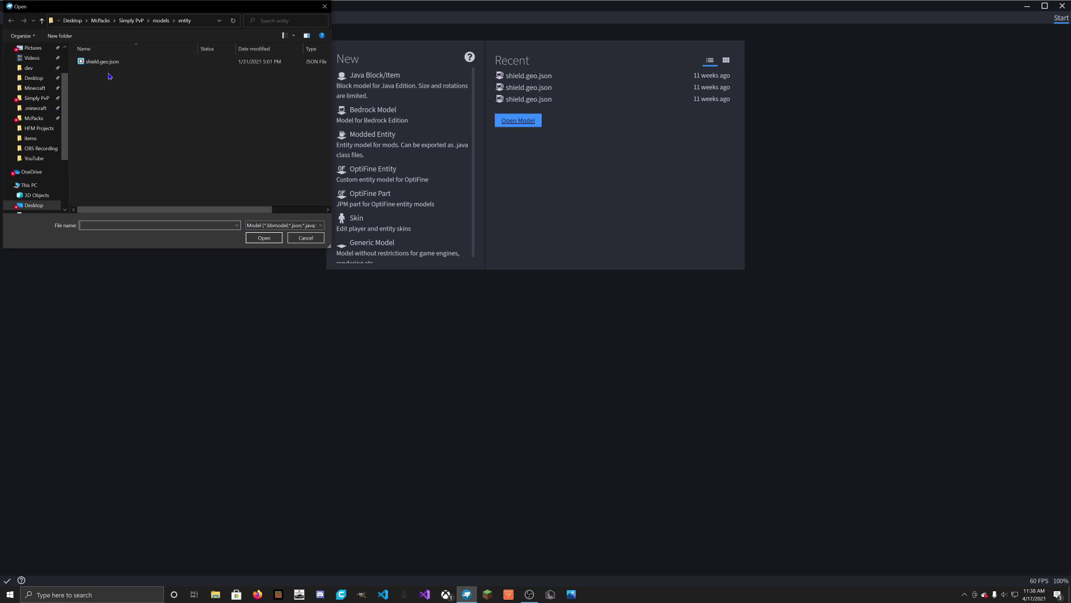
left_click(72, 20)
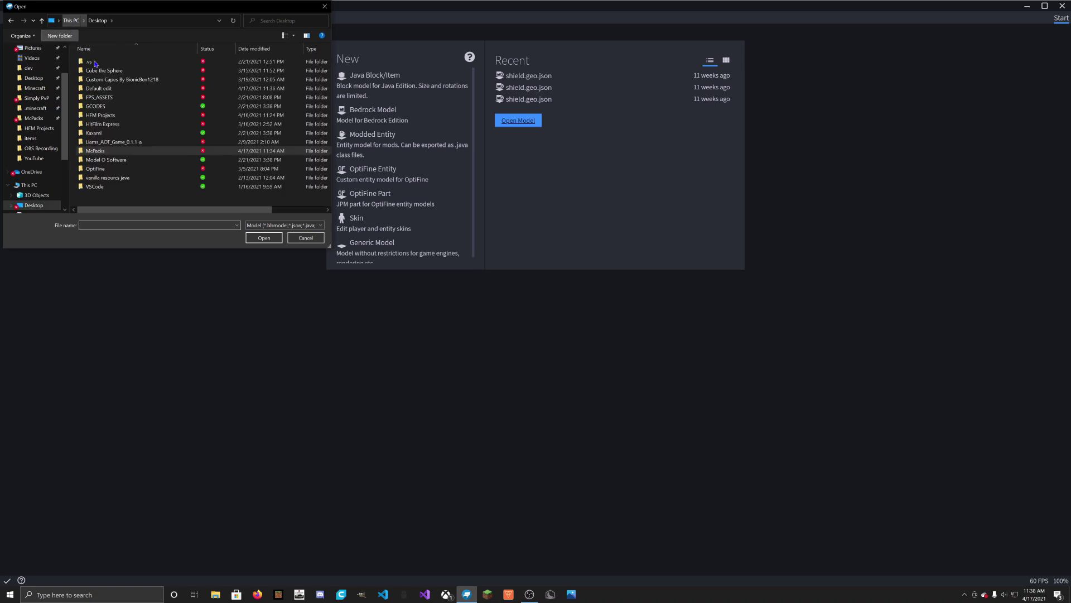
double_click(127, 93)
double_click(94, 61)
double_click(95, 62)
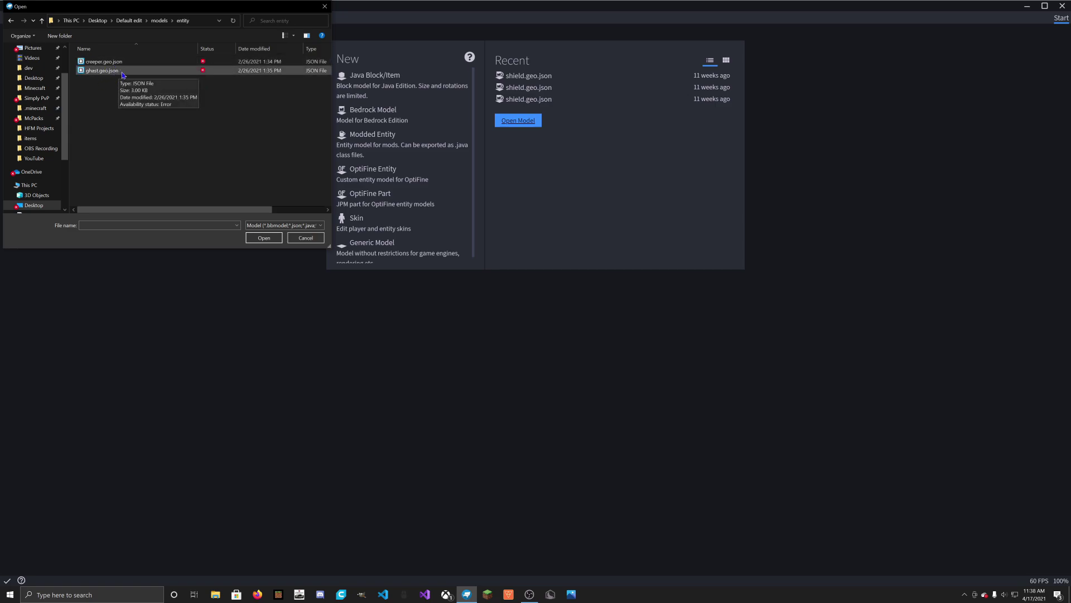
left_click(125, 63)
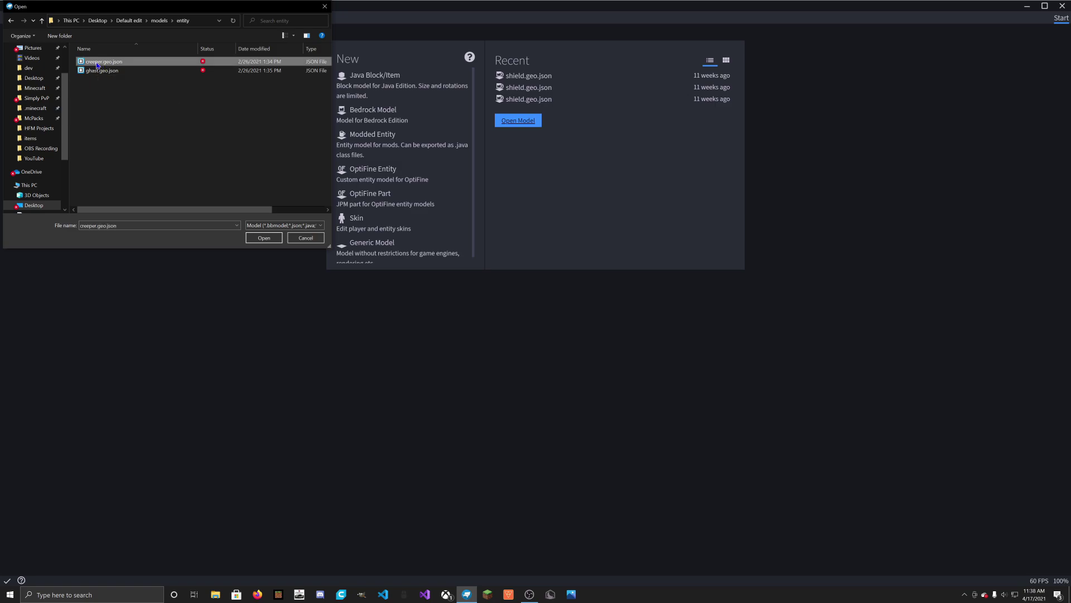
left_click(253, 238)
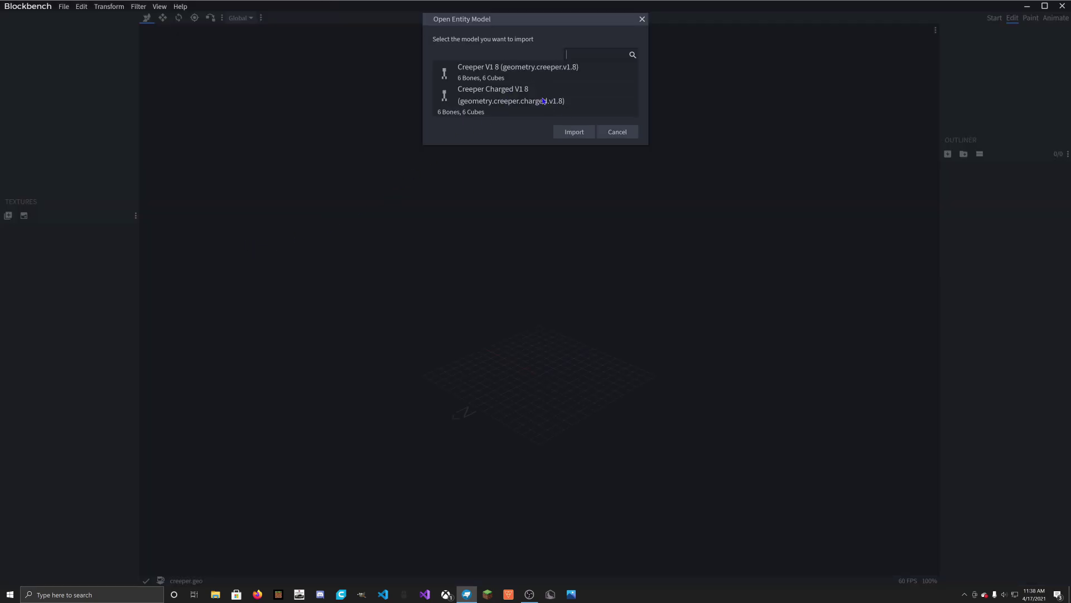
left_click(574, 132)
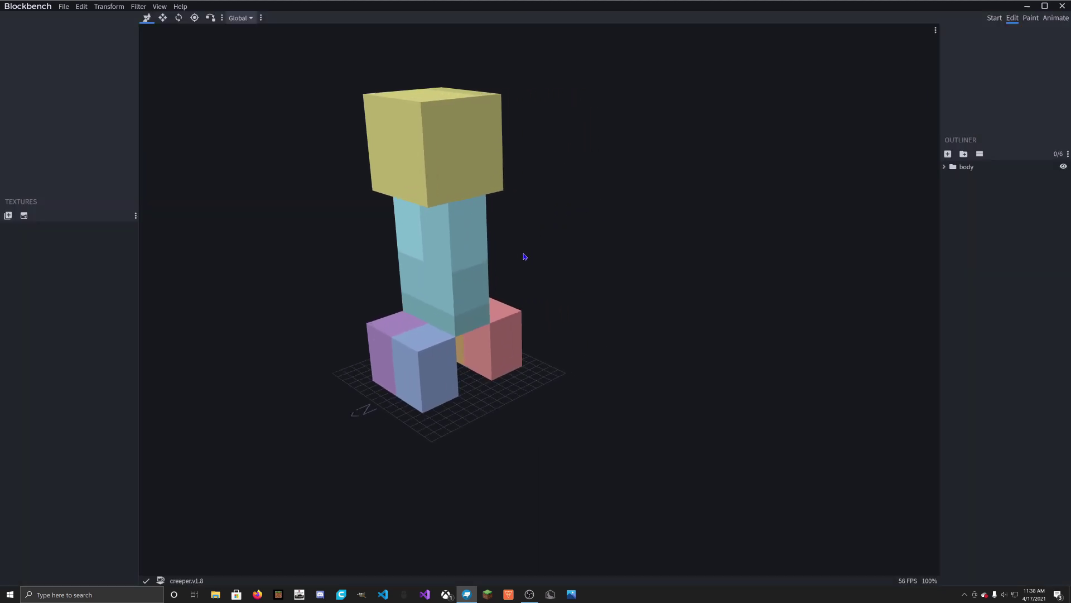